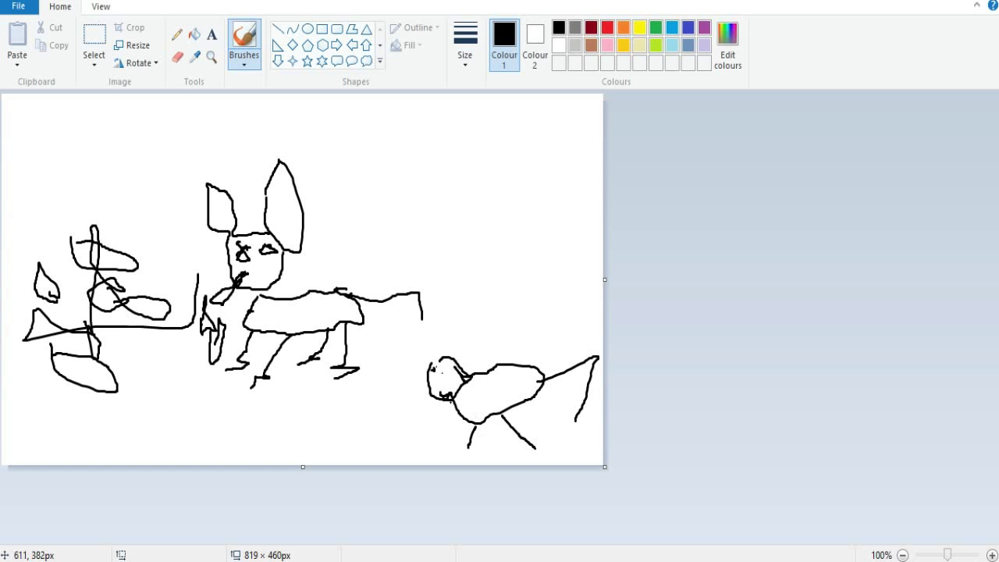
# Brush a pointed black ear and a front limb onto the smaller animal, plus a small black T-like mark in the canvas's upper-right area.
pyautogui.moveTo(426, 365)
pyautogui.mouseDown()
pyautogui.moveTo(436, 314)
pyautogui.moveTo(450, 313)
pyautogui.moveTo(476, 356)
pyautogui.mouseUp()
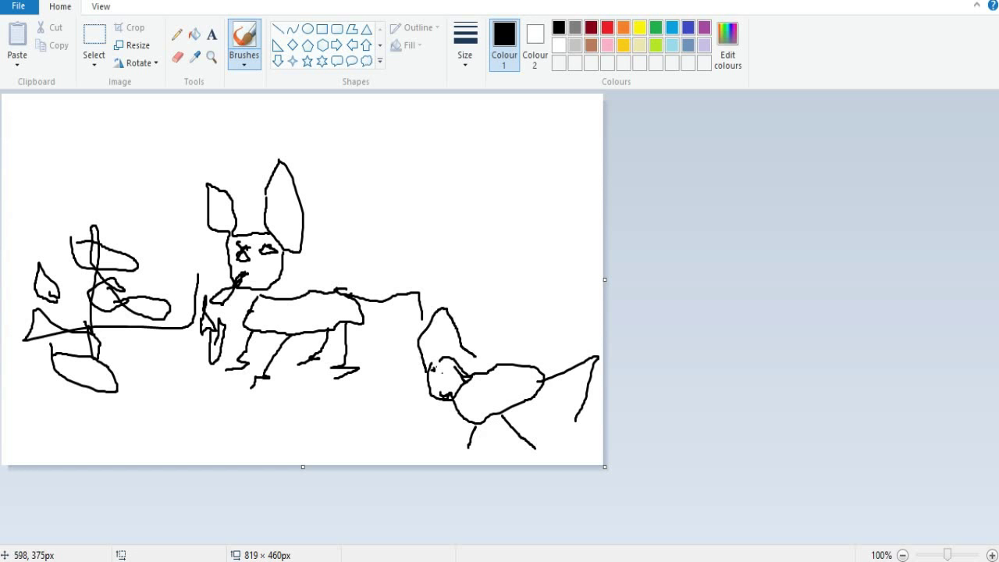
pyautogui.moveTo(436, 410)
pyautogui.mouseDown()
pyautogui.moveTo(389, 410)
pyautogui.moveTo(428, 388)
pyautogui.moveTo(375, 431)
pyautogui.moveTo(403, 411)
pyautogui.mouseUp()
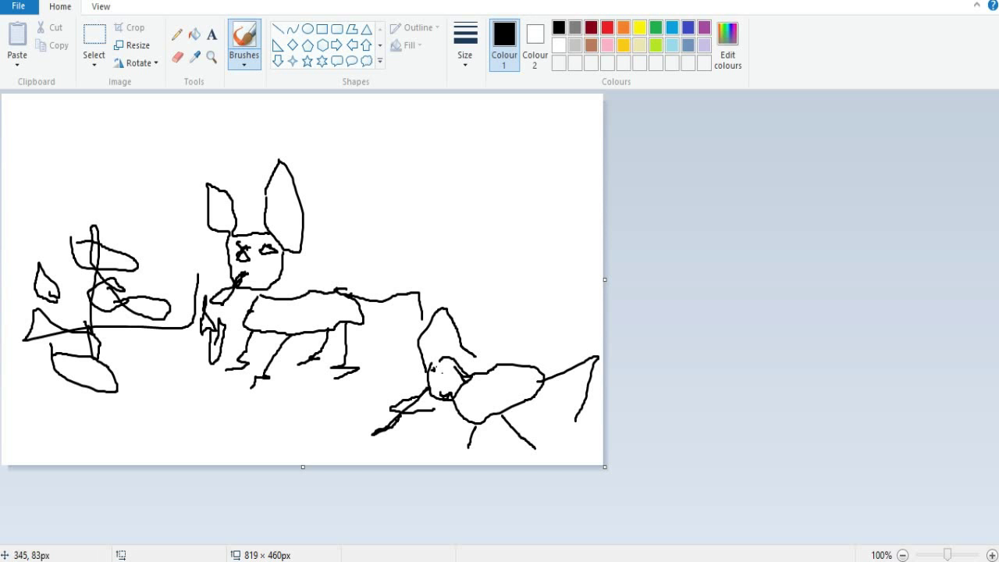
pyautogui.moveTo(522, 245)
pyautogui.mouseDown()
pyautogui.moveTo(510, 210)
pyautogui.moveTo(535, 209)
pyautogui.mouseUp()
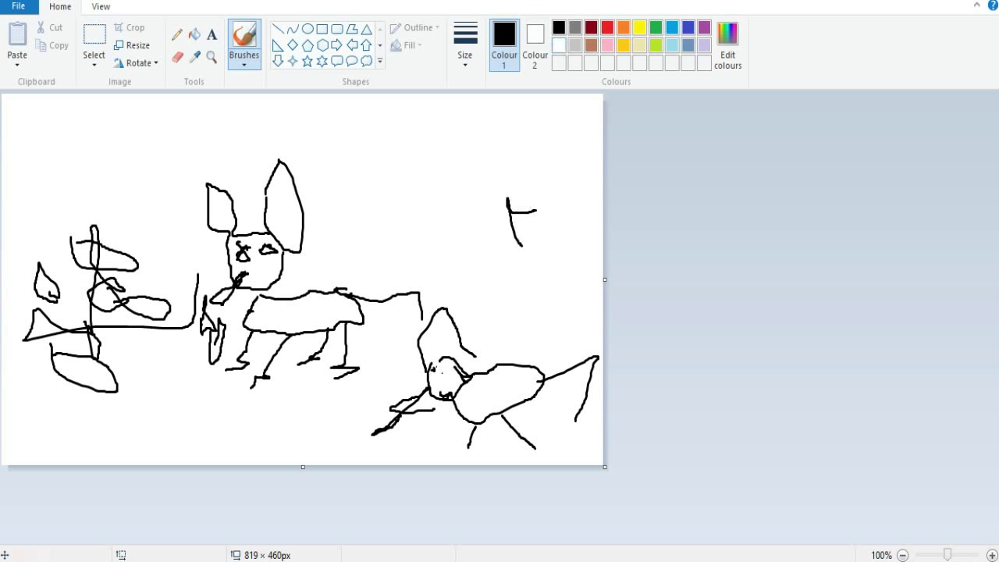
# Brush a large light-pink outline around the small black mark and add overlapping pink loops across it.
pyautogui.click(575, 45)
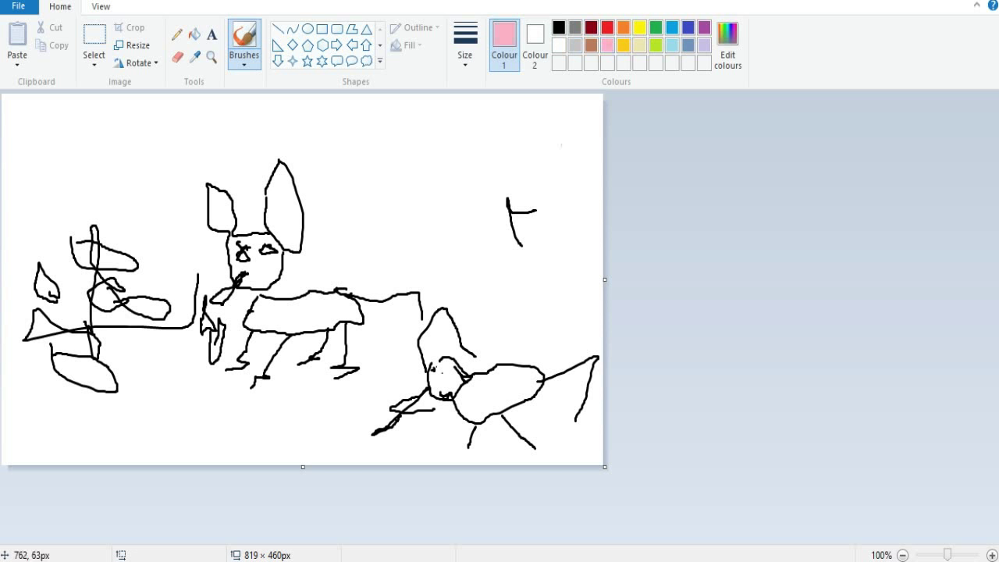
pyautogui.moveTo(562, 143)
pyautogui.mouseDown()
pyautogui.moveTo(426, 225)
pyautogui.moveTo(603, 247)
pyautogui.mouseUp()
pyautogui.moveTo(604, 197); pyautogui.dragTo(515, 184)
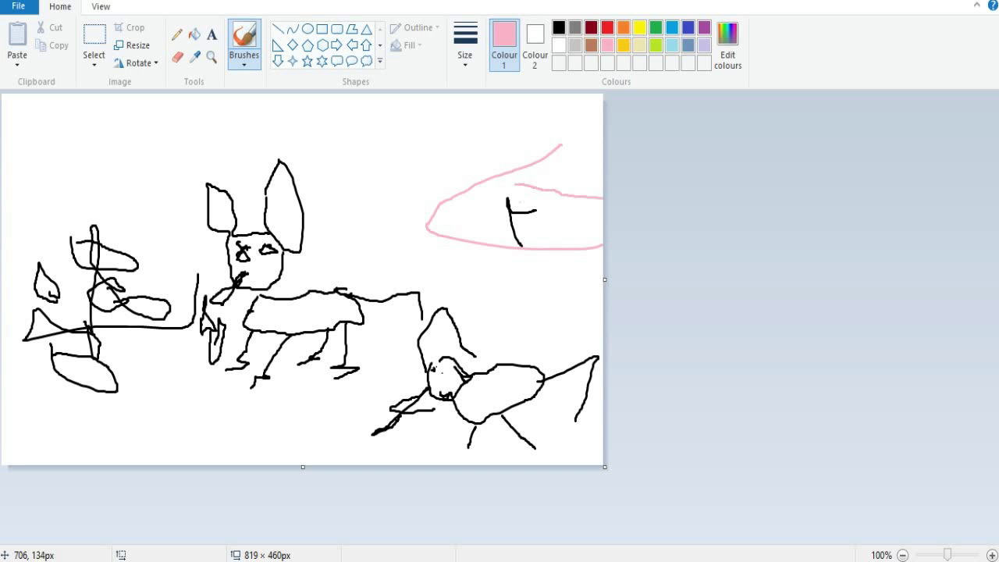
pyautogui.moveTo(517, 200)
pyautogui.mouseDown()
pyautogui.moveTo(520, 214)
pyautogui.moveTo(501, 177)
pyautogui.moveTo(573, 225)
pyautogui.moveTo(521, 245)
pyautogui.moveTo(520, 204)
pyautogui.mouseUp()
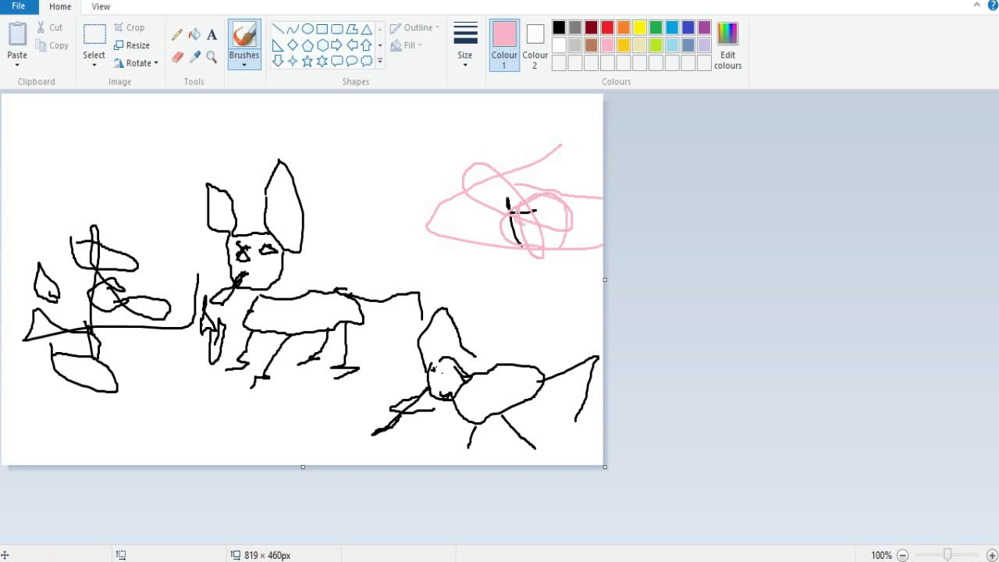
# Scribble overlapping yellow loops above the pink ones up to the canvas's upper-right corner, and set the brush colour to lime.
pyautogui.click(640, 27)
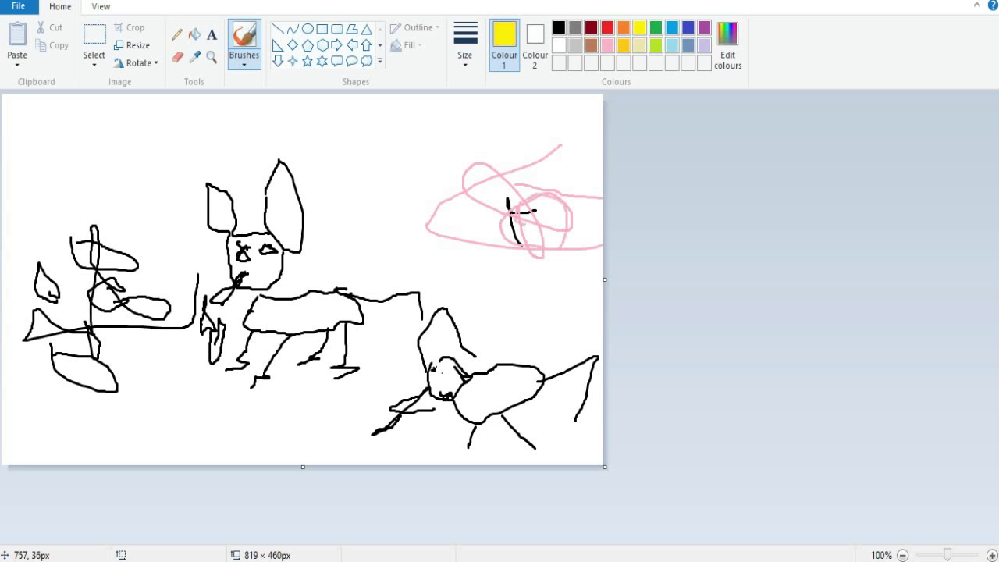
pyautogui.moveTo(554, 131)
pyautogui.mouseDown()
pyautogui.moveTo(428, 206)
pyautogui.moveTo(450, 158)
pyautogui.moveTo(497, 133)
pyautogui.moveTo(479, 171)
pyautogui.moveTo(617, 192)
pyautogui.mouseUp()
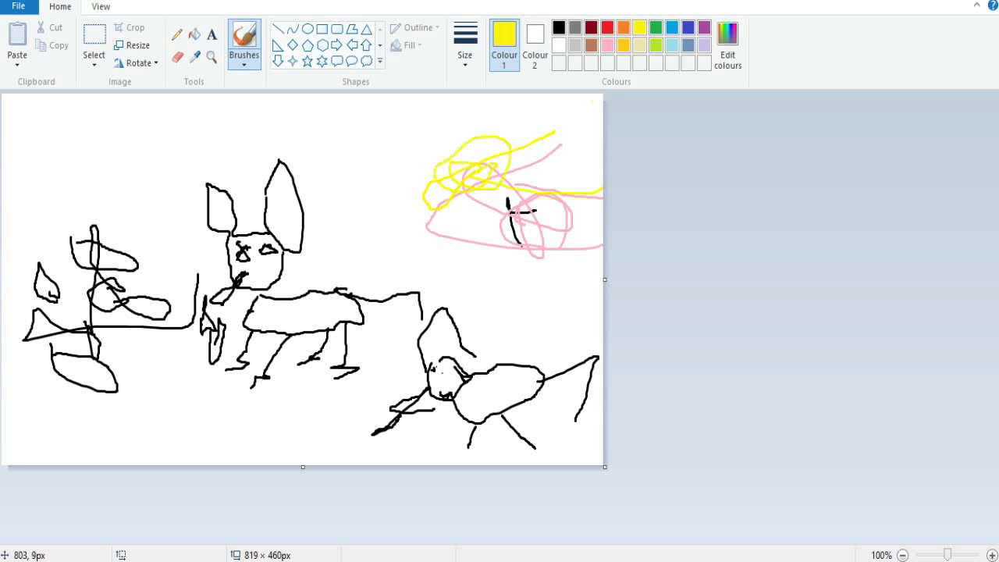
pyautogui.moveTo(578, 139)
pyautogui.mouseDown()
pyautogui.moveTo(514, 158)
pyautogui.moveTo(546, 151)
pyautogui.moveTo(595, 102)
pyautogui.moveTo(533, 121)
pyautogui.mouseUp()
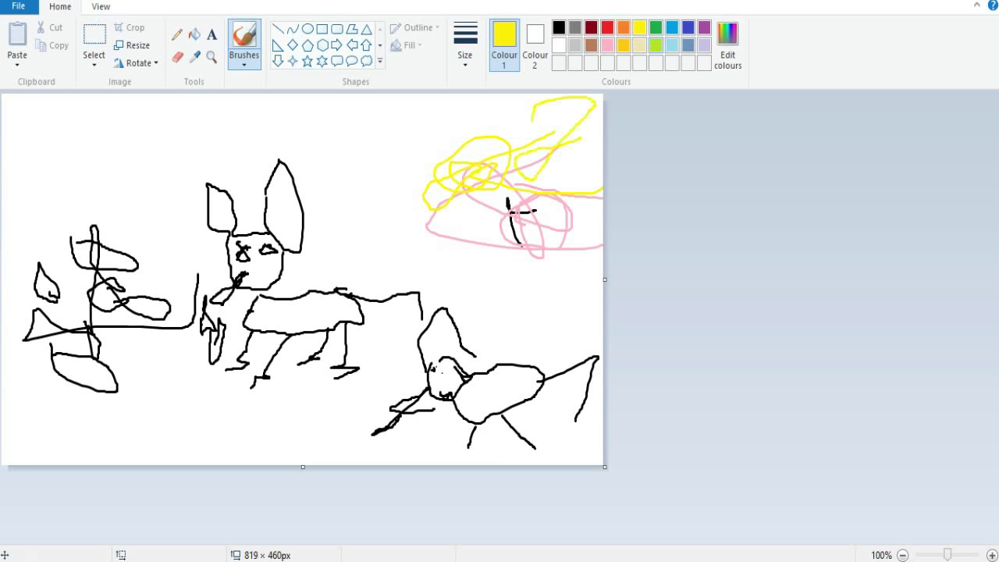
pyautogui.click(656, 45)
pyautogui.moveTo(511, 200)
pyautogui.mouseDown()
pyautogui.moveTo(413, 379)
pyautogui.moveTo(372, 296)
pyautogui.moveTo(415, 189)
pyautogui.moveTo(459, 202)
pyautogui.moveTo(482, 235)
pyautogui.moveTo(462, 245)
pyautogui.moveTo(509, 289)
pyautogui.mouseUp()
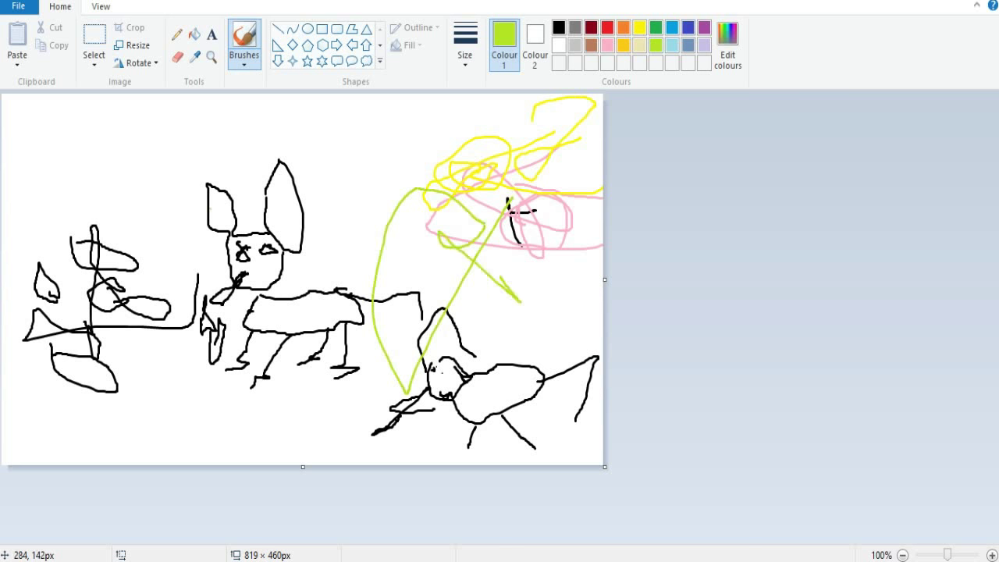
pyautogui.hotkey('ctrl', 'z')
pyautogui.hotkey('ctrl', 'z')
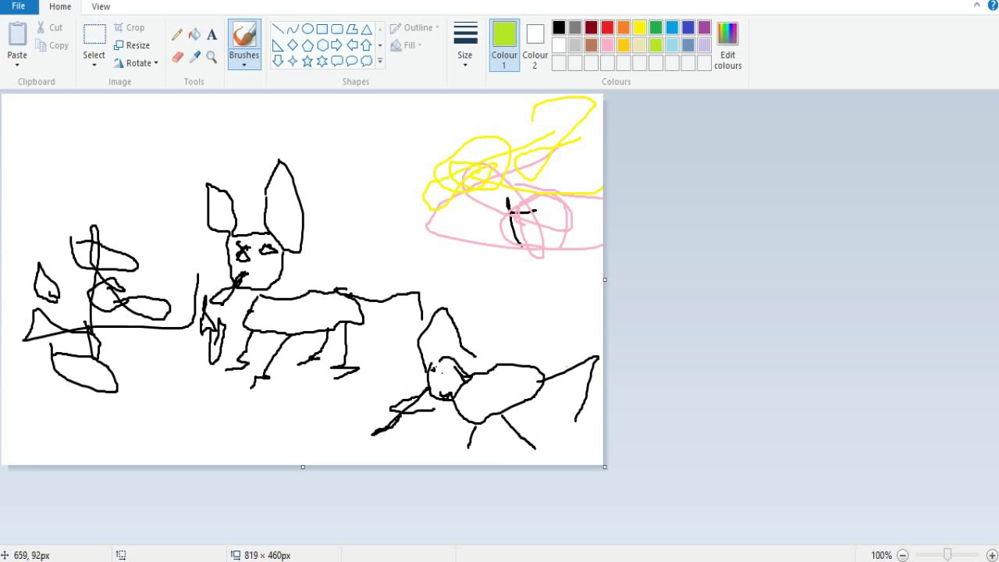
# Scribble small lime strokes over the yellow loops and brush an indigo-blue loop with a triangular tail over them.
pyautogui.moveTo(480, 161)
pyautogui.mouseDown()
pyautogui.moveTo(519, 180)
pyautogui.moveTo(523, 153)
pyautogui.moveTo(544, 168)
pyautogui.moveTo(552, 148)
pyautogui.moveTo(550, 168)
pyautogui.mouseUp()
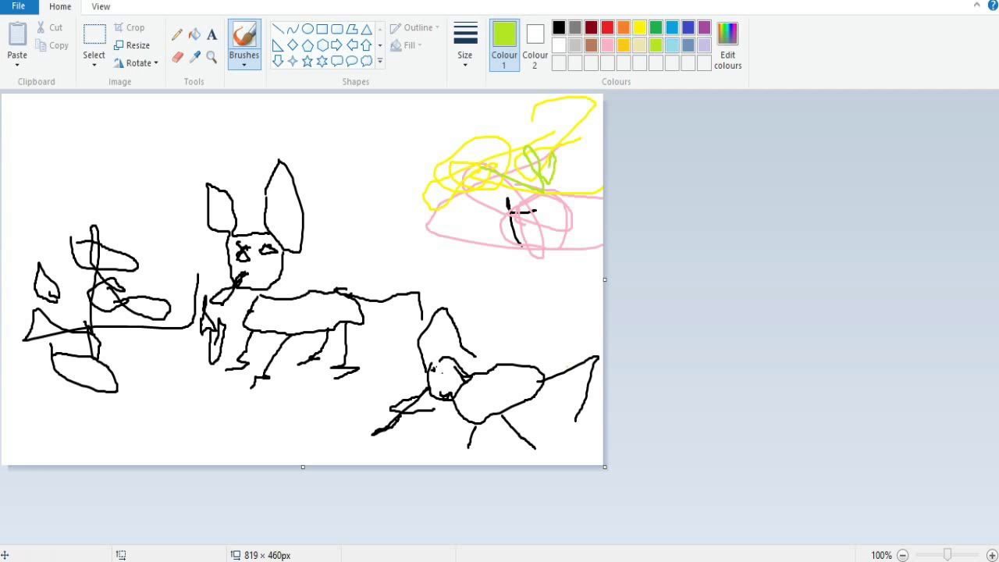
pyautogui.click(688, 28)
pyautogui.moveTo(568, 163)
pyautogui.mouseDown()
pyautogui.moveTo(525, 170)
pyautogui.moveTo(539, 146)
pyautogui.moveTo(547, 139)
pyautogui.moveTo(554, 166)
pyautogui.moveTo(567, 162)
pyautogui.moveTo(544, 182)
pyautogui.moveTo(512, 142)
pyautogui.moveTo(528, 114)
pyautogui.moveTo(549, 146)
pyautogui.mouseUp()
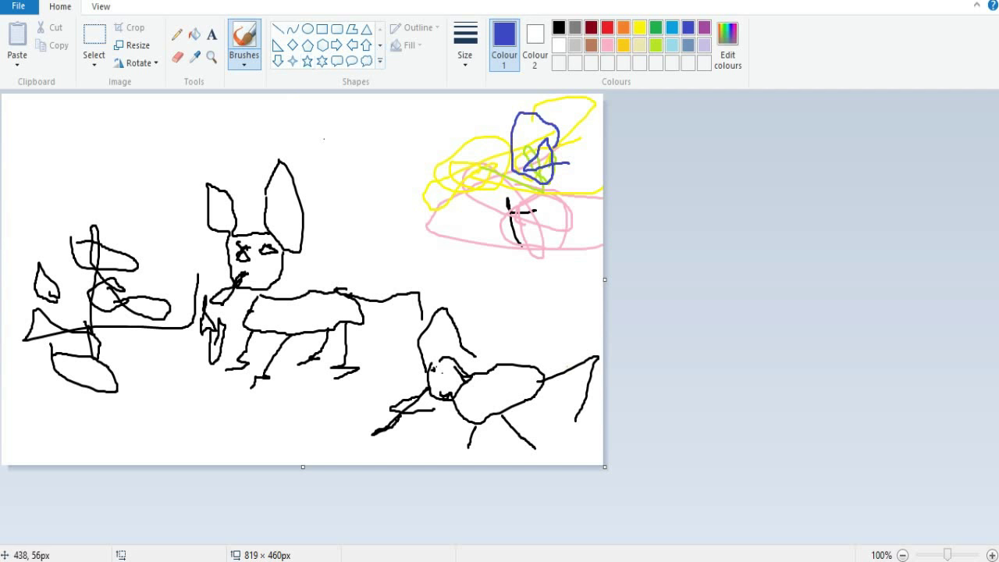
pyautogui.moveTo(324, 139)
pyautogui.mouseDown()
pyautogui.moveTo(394, 179)
pyautogui.moveTo(279, 186)
pyautogui.moveTo(281, 166)
pyautogui.mouseUp()
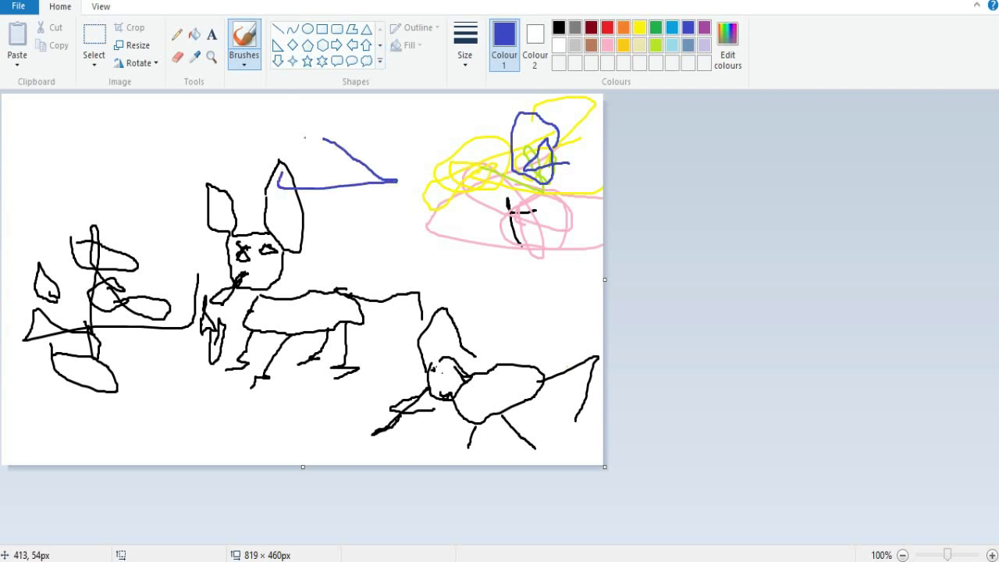
pyautogui.hotkey('ctrl', 'z')
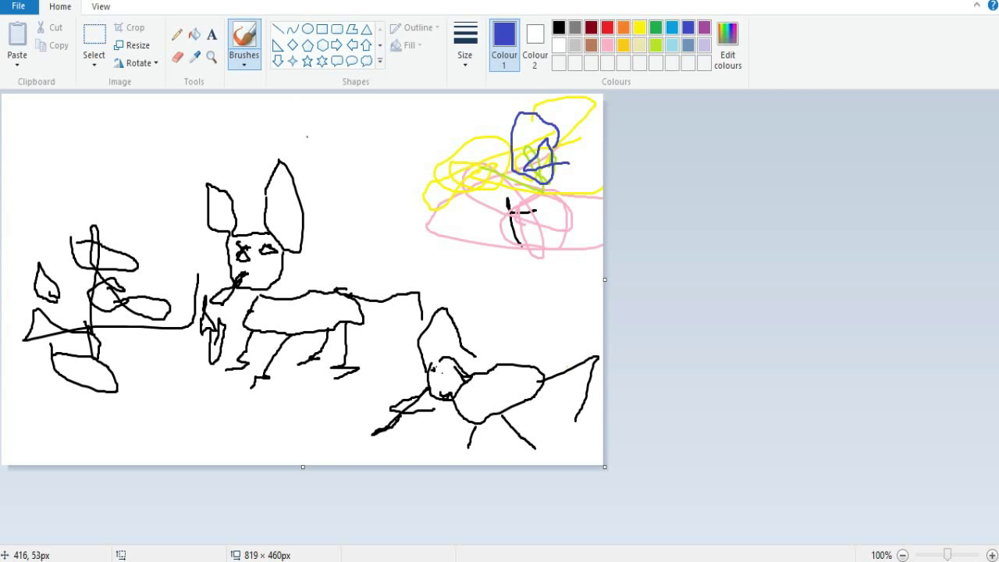
# Draw three indigo-blue five-point stars along the canvas's upper edge, about 109 × 118 px, 93 × 70 px and a larger one.
pyautogui.click(306, 61)
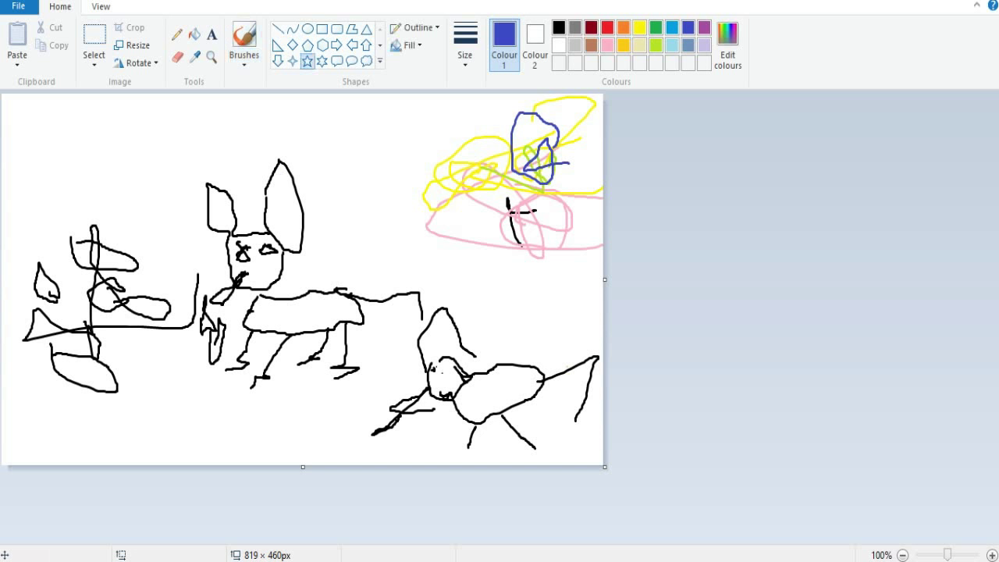
pyautogui.moveTo(333, 110); pyautogui.dragTo(414, 204)
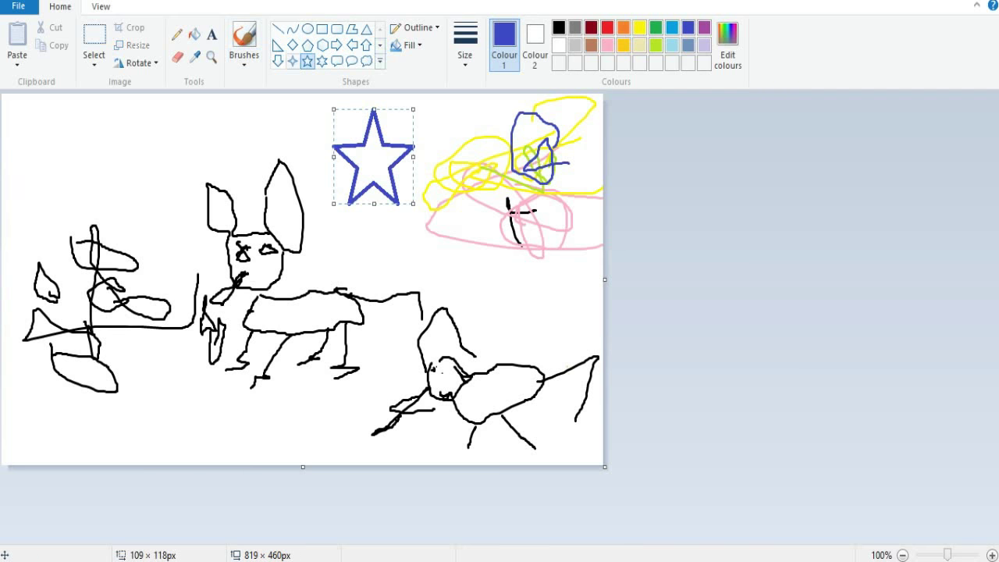
pyautogui.moveTo(210, 107); pyautogui.dragTo(282, 162)
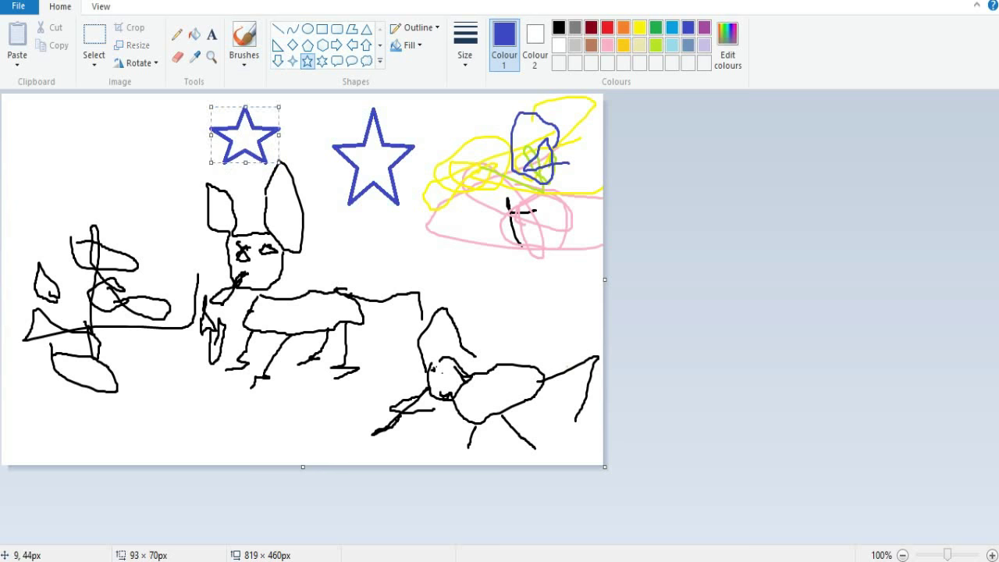
pyautogui.moveTo(27, 112); pyautogui.dragTo(159, 213)
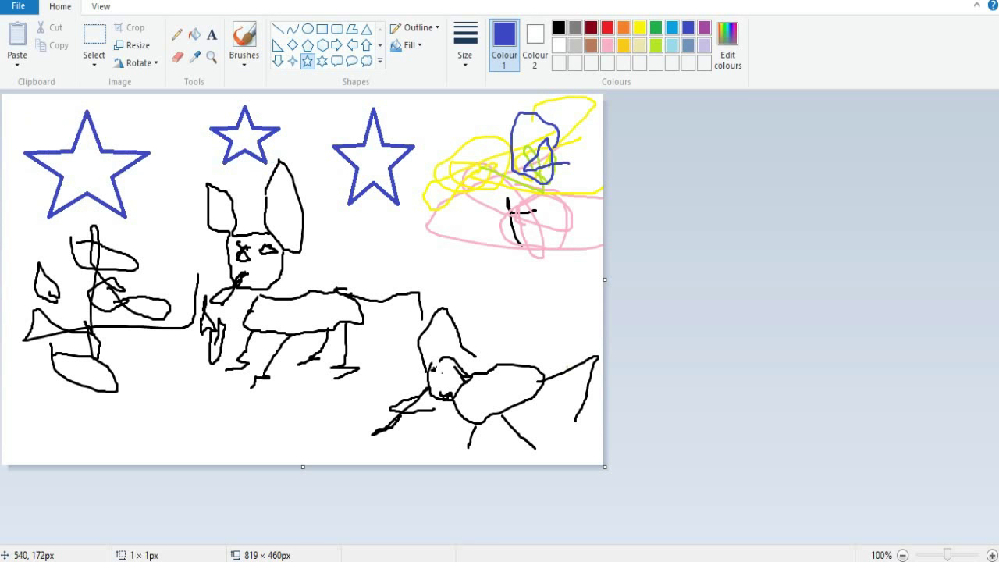
# Draw six more five-point stars: two below the pink scribble, three along the canvas's lower edge and a 50 × 77 px one between the animals.
pyautogui.moveTo(398, 233); pyautogui.dragTo(597, 355)
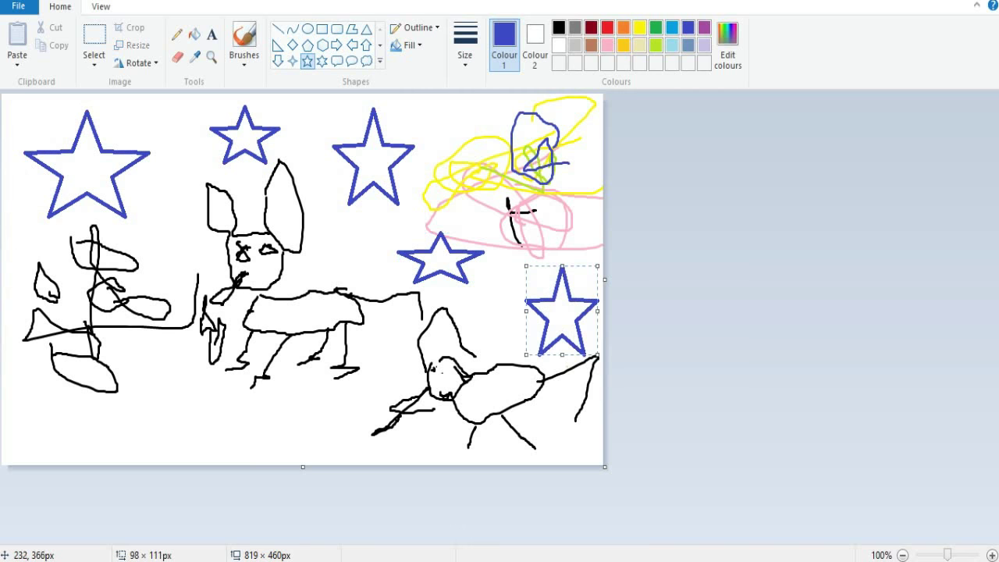
pyautogui.moveTo(172, 389); pyautogui.dragTo(260, 463)
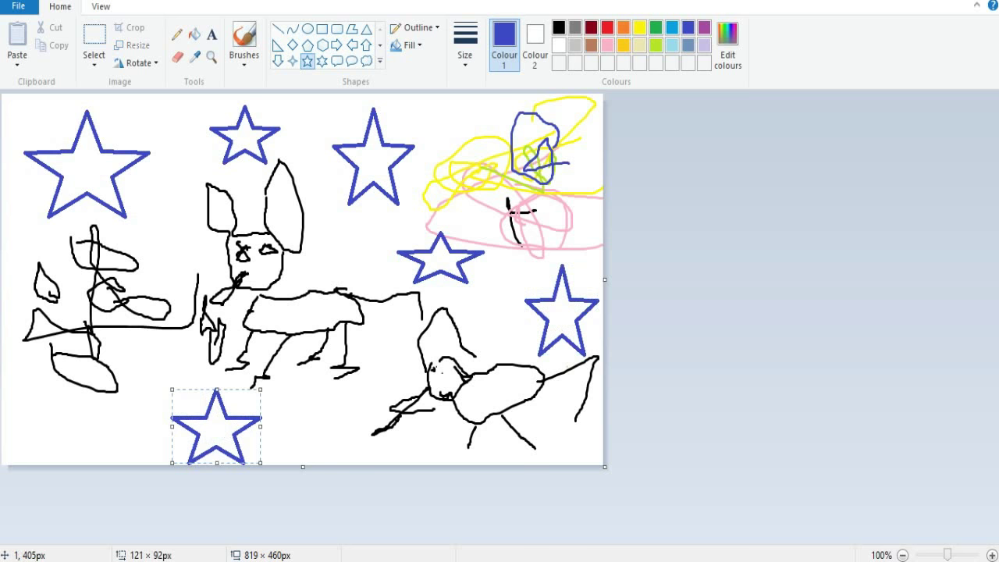
pyautogui.moveTo(11, 412); pyautogui.dragTo(106, 450)
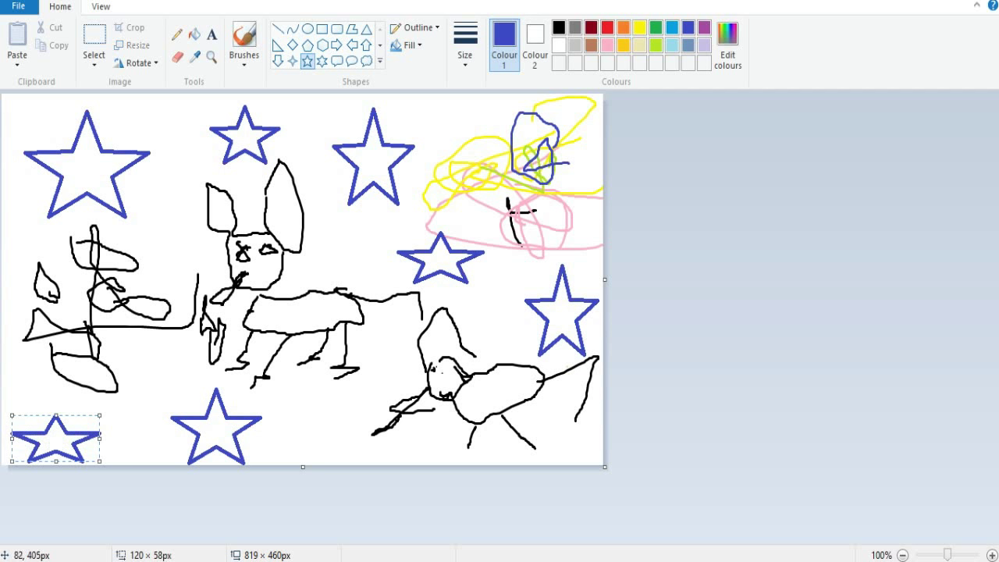
pyautogui.moveTo(66, 410); pyautogui.dragTo(63, 381)
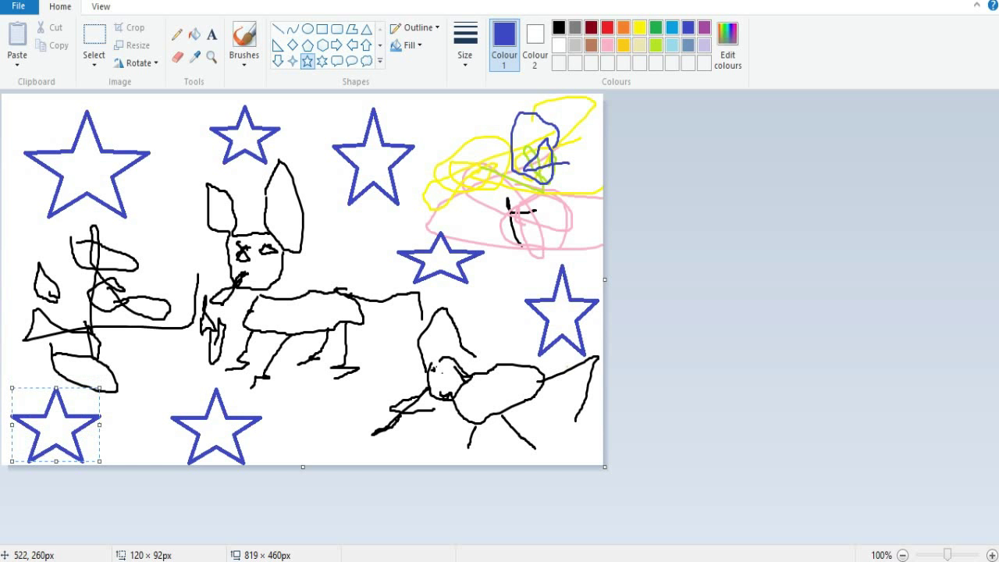
pyautogui.moveTo(384, 302)
pyautogui.mouseDown()
pyautogui.moveTo(418, 341)
pyautogui.moveTo(421, 365)
pyautogui.mouseUp()
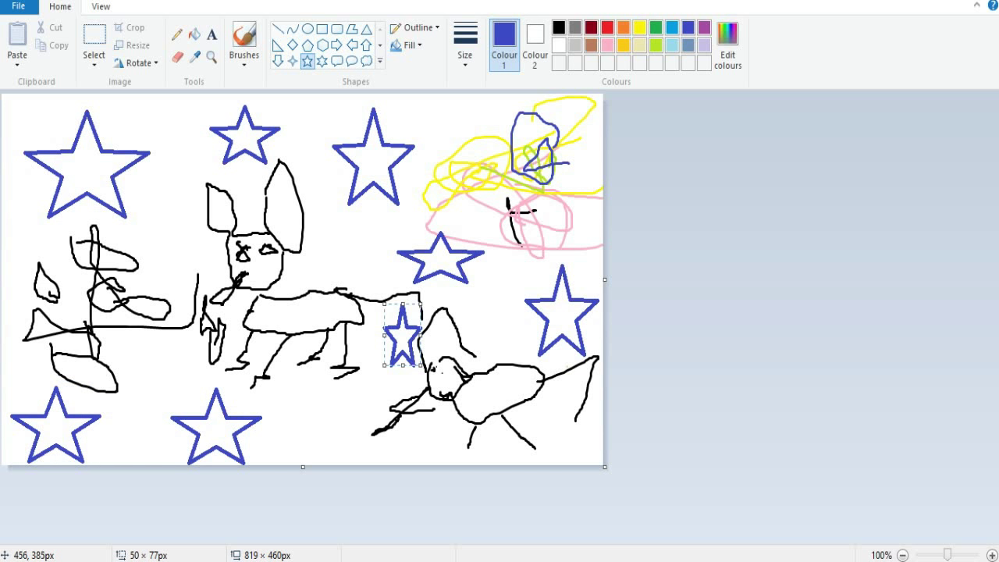
pyautogui.moveTo(314, 401); pyautogui.dragTo(375, 458)
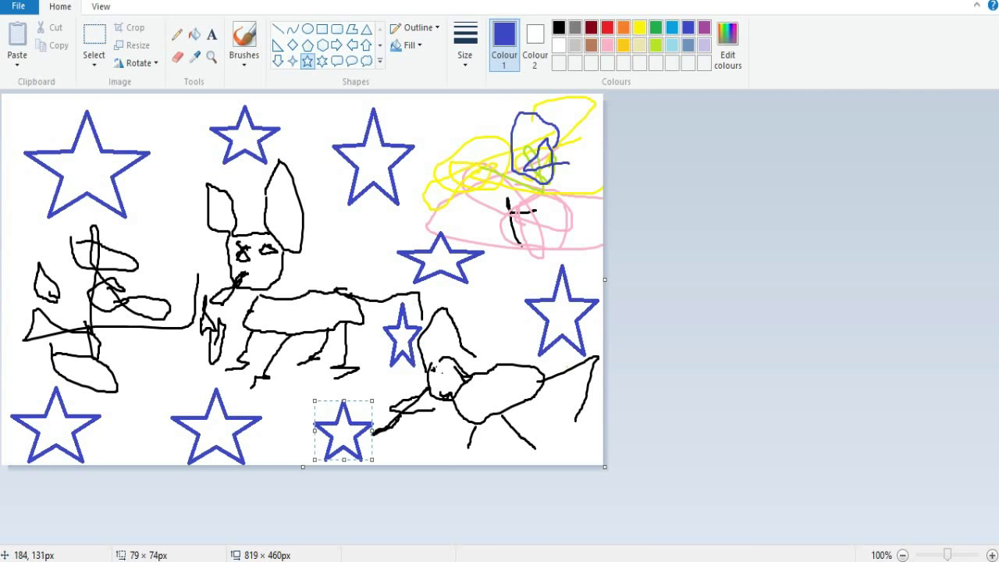
# Draw a five-point star at the largest star's lower-right tip and widen it to about 103 × 89 px.
pyautogui.moveTo(122, 190); pyautogui.dragTo(172, 261)
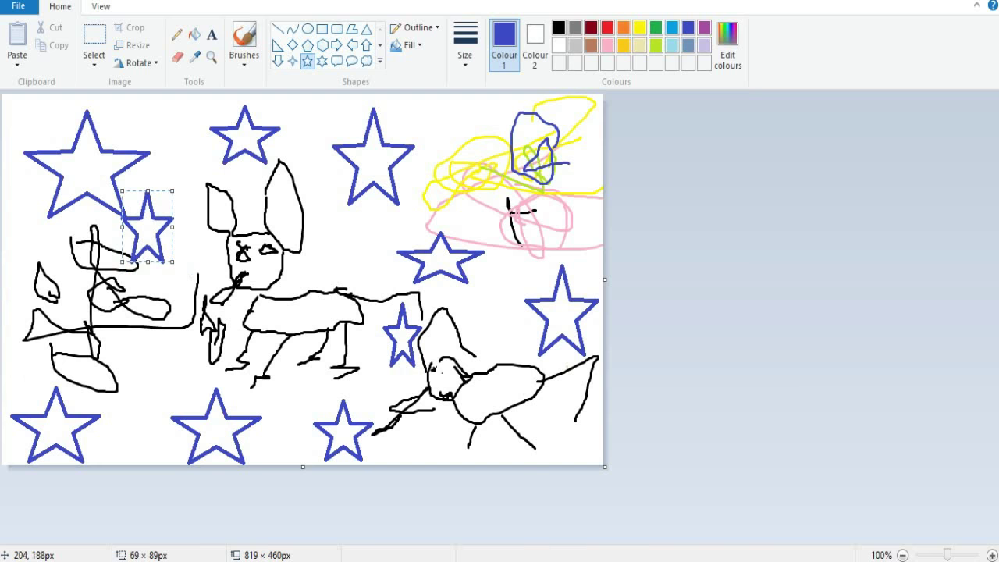
pyautogui.moveTo(171, 226); pyautogui.dragTo(170, 226)
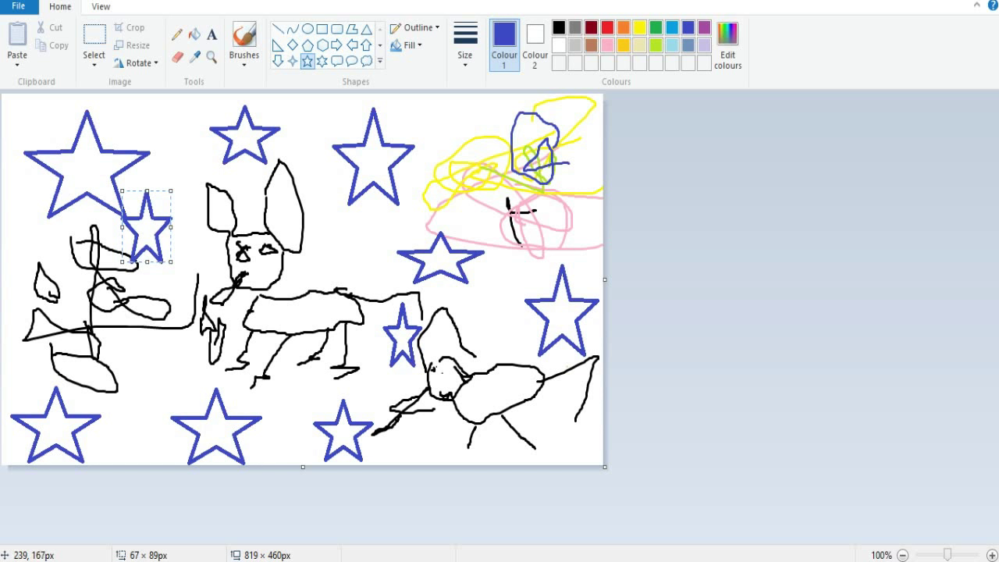
pyautogui.moveTo(170, 227); pyautogui.dragTo(198, 227)
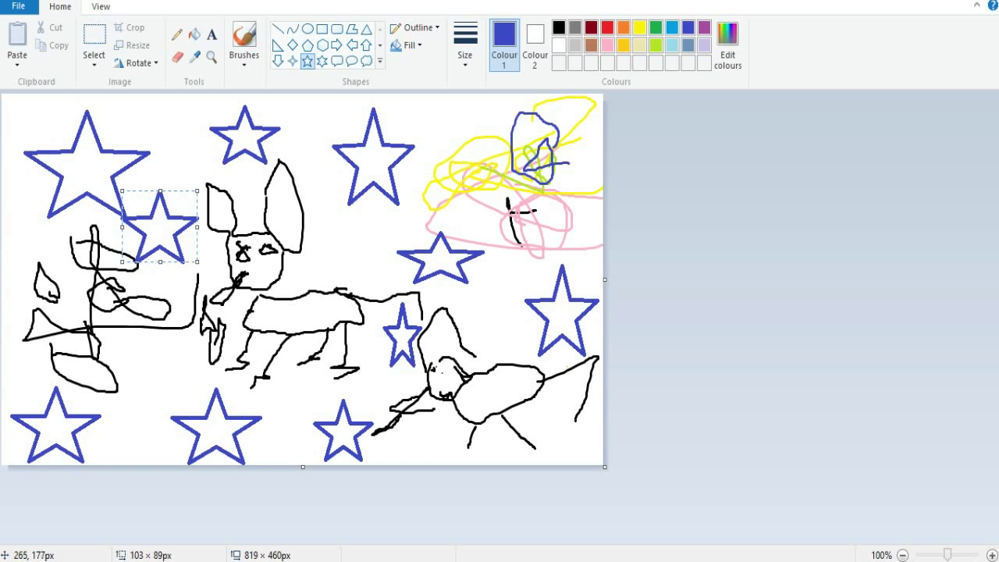
pyautogui.click(186, 257)
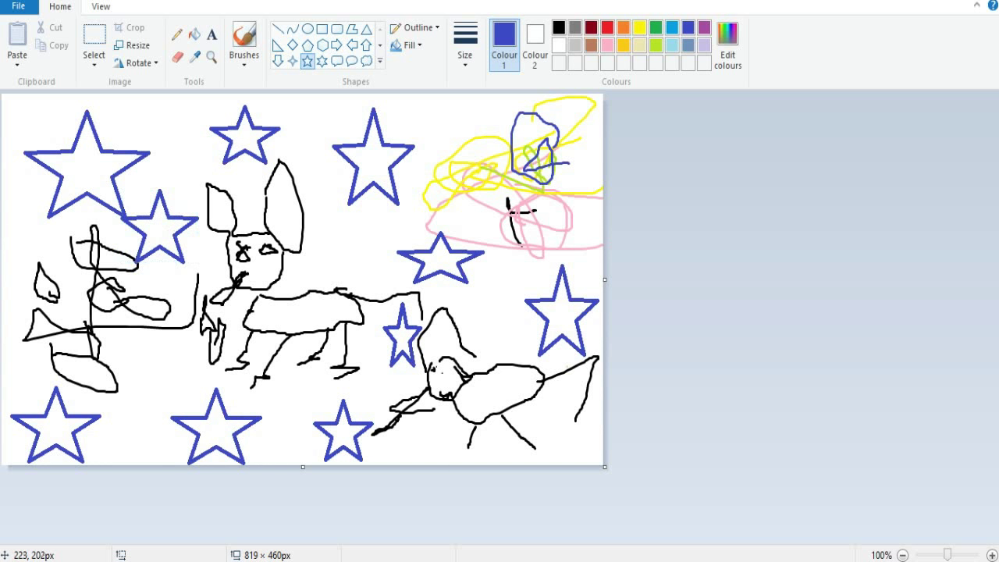
# Draw a tiny star inside the newest one and three over the leftmost black sketch, about 56 × 61, 127 × 123 and 204 × 93 px.
pyautogui.moveTo(154, 234); pyautogui.dragTo(157, 246)
pyautogui.moveTo(162, 289); pyautogui.dragTo(207, 336)
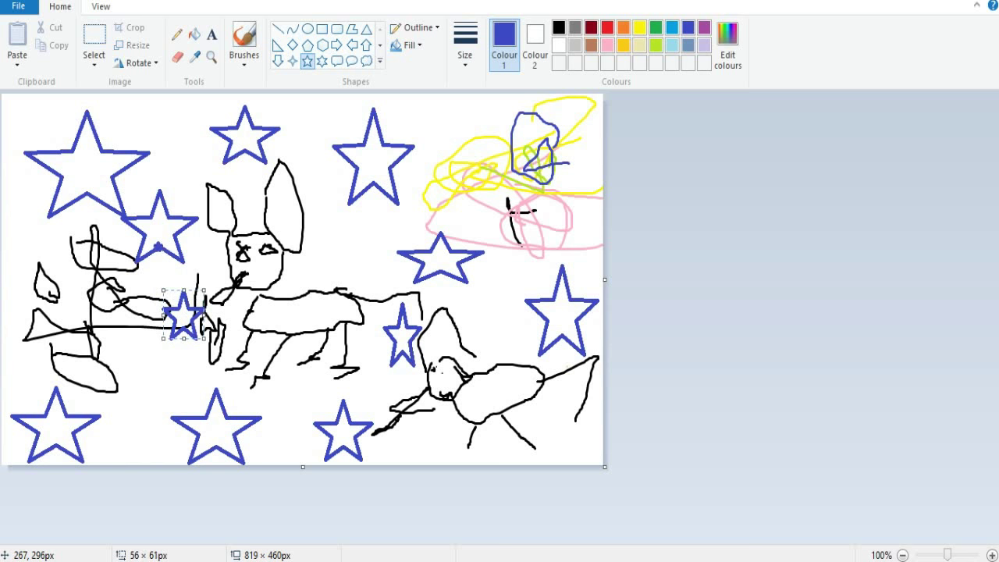
pyautogui.moveTo(26, 211)
pyautogui.mouseDown()
pyautogui.moveTo(125, 306)
pyautogui.moveTo(115, 294)
pyautogui.mouseUp()
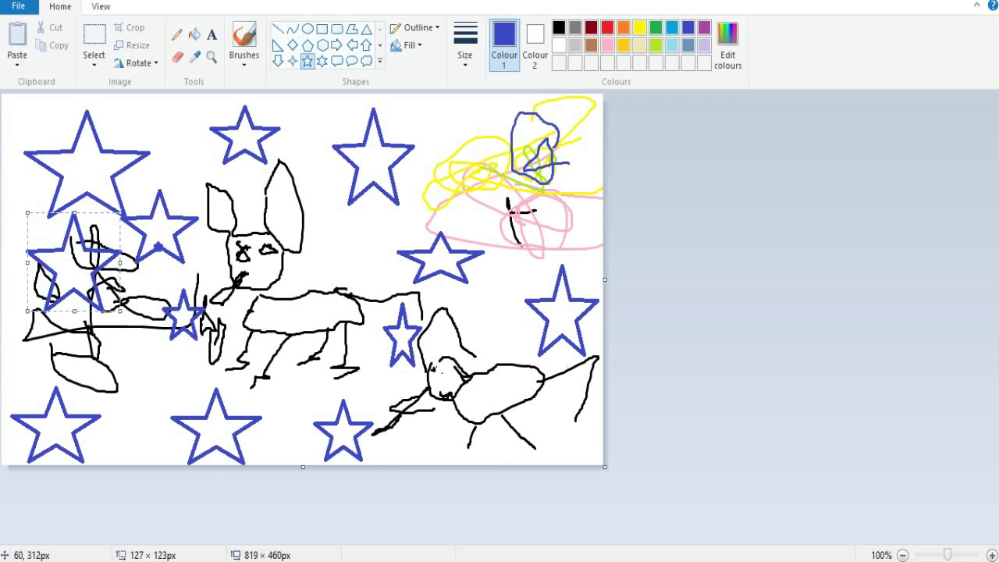
pyautogui.moveTo(47, 347); pyautogui.dragTo(197, 421)
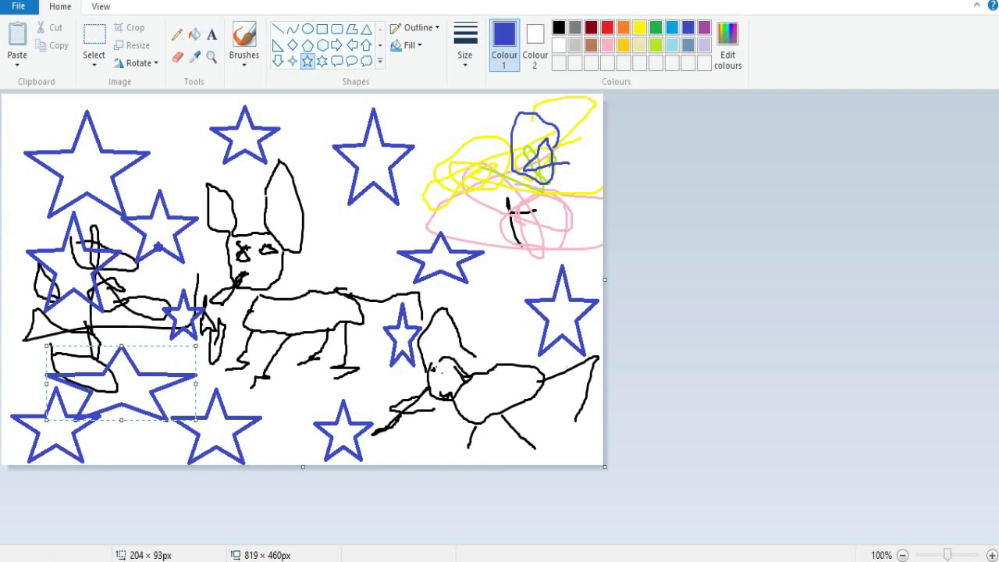
# Draw a 78 × 75 px star above the larger animal's tail and fill the upper row's gaps with 79 × 71 and 85 × 72 px stars.
pyautogui.moveTo(344, 220); pyautogui.dragTo(378, 255)
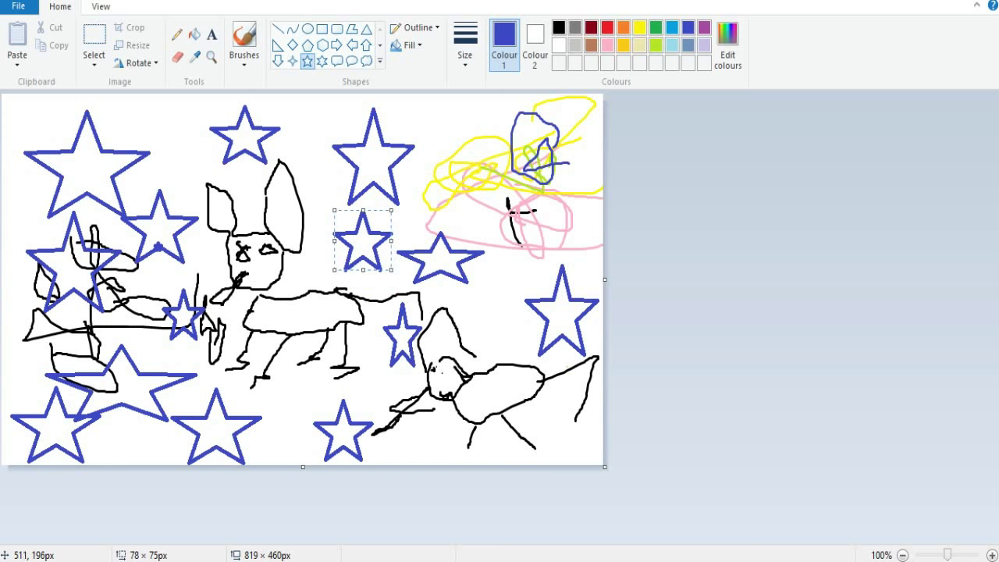
pyautogui.moveTo(281, 129)
pyautogui.mouseDown()
pyautogui.moveTo(346, 196)
pyautogui.moveTo(350, 166)
pyautogui.moveTo(361, 166)
pyautogui.moveTo(343, 130)
pyautogui.moveTo(311, 105)
pyautogui.mouseUp()
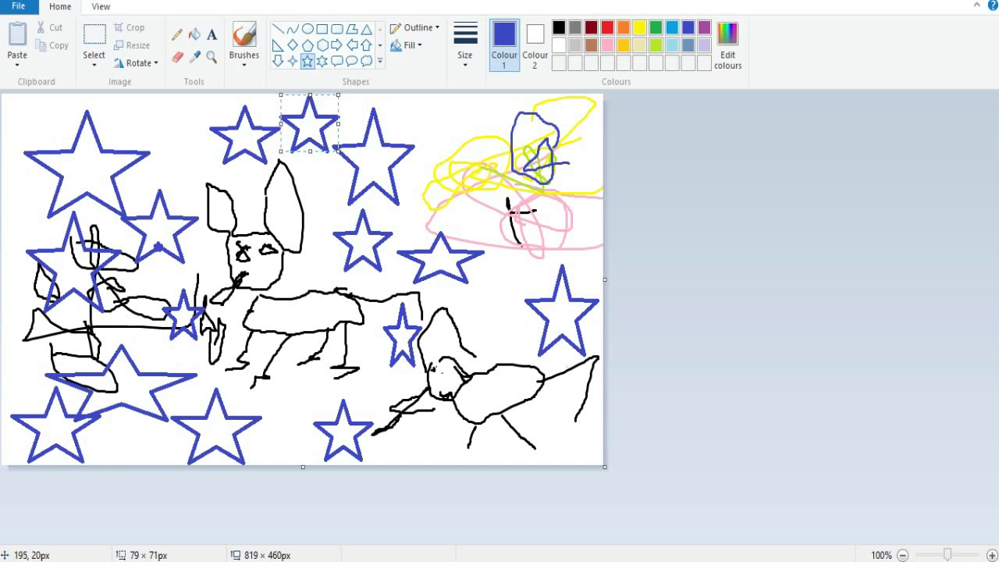
pyautogui.moveTo(144, 109)
pyautogui.mouseDown()
pyautogui.moveTo(213, 168)
pyautogui.moveTo(204, 166)
pyautogui.mouseUp()
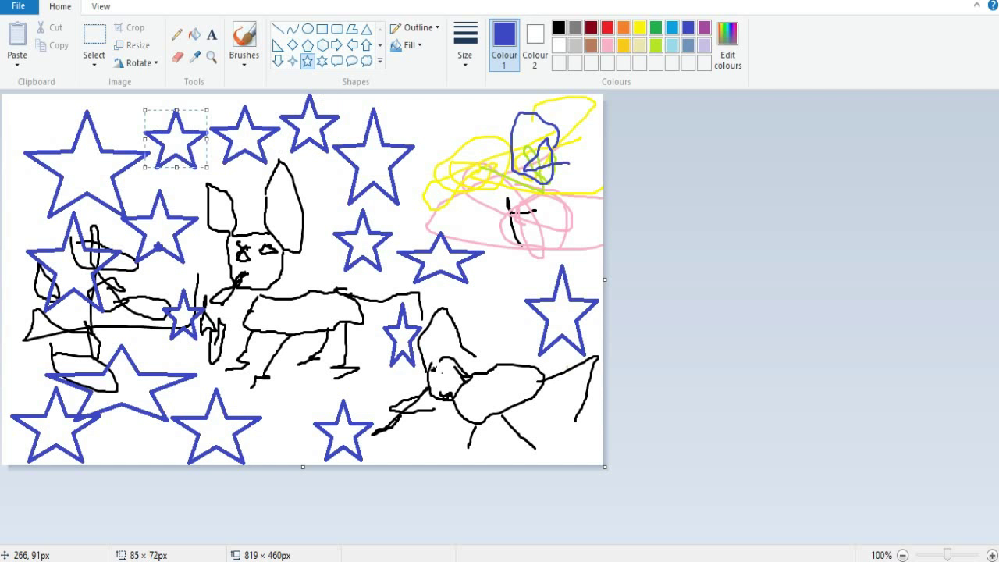
# Draw three small five-point stars down the canvas's left edge, about 58 × 55, 49 × 54 and 38 × 38 px.
pyautogui.moveTo(4, 104); pyautogui.dragTo(48, 146)
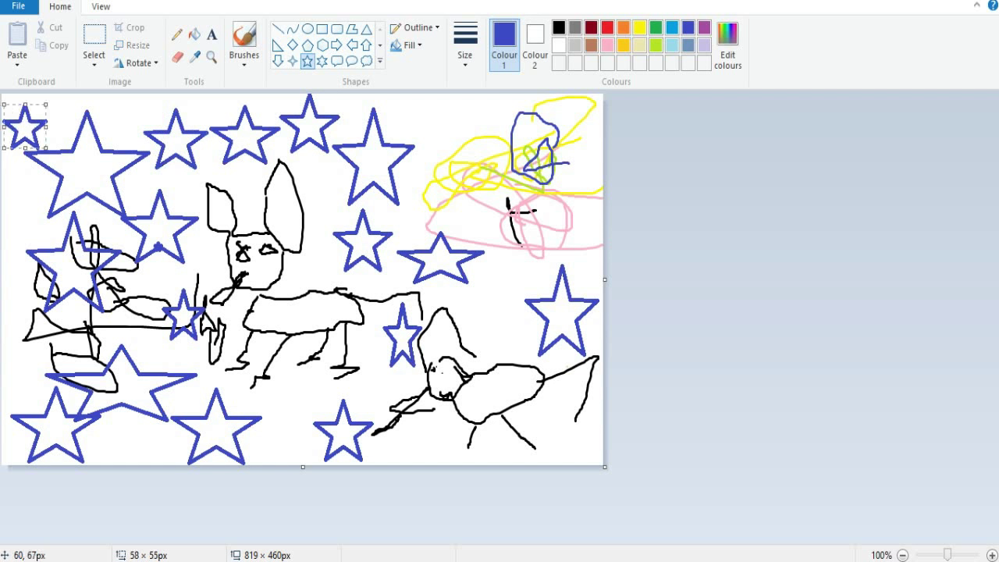
pyautogui.moveTo(9, 175); pyautogui.dragTo(47, 219)
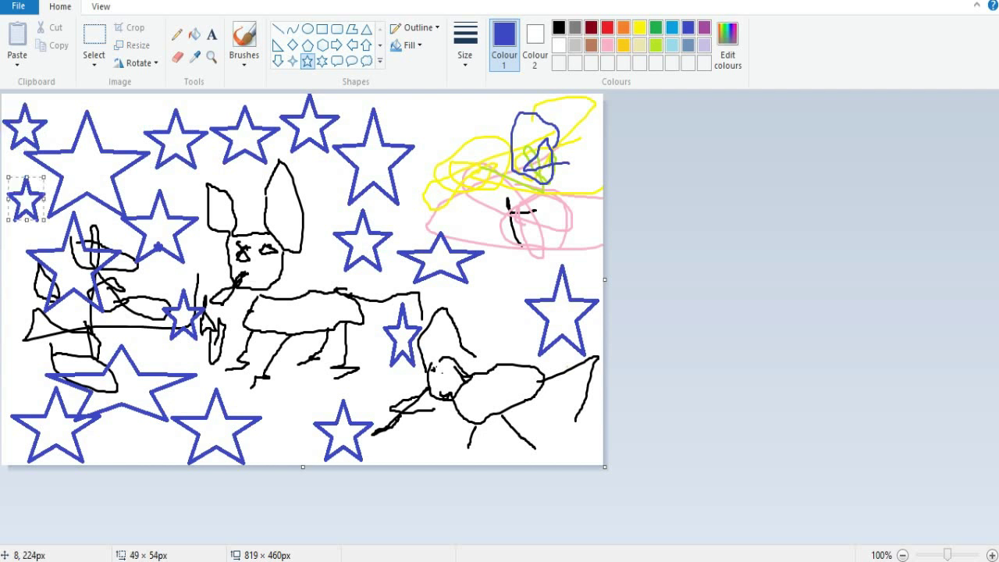
pyautogui.moveTo(9, 269); pyautogui.dragTo(40, 301)
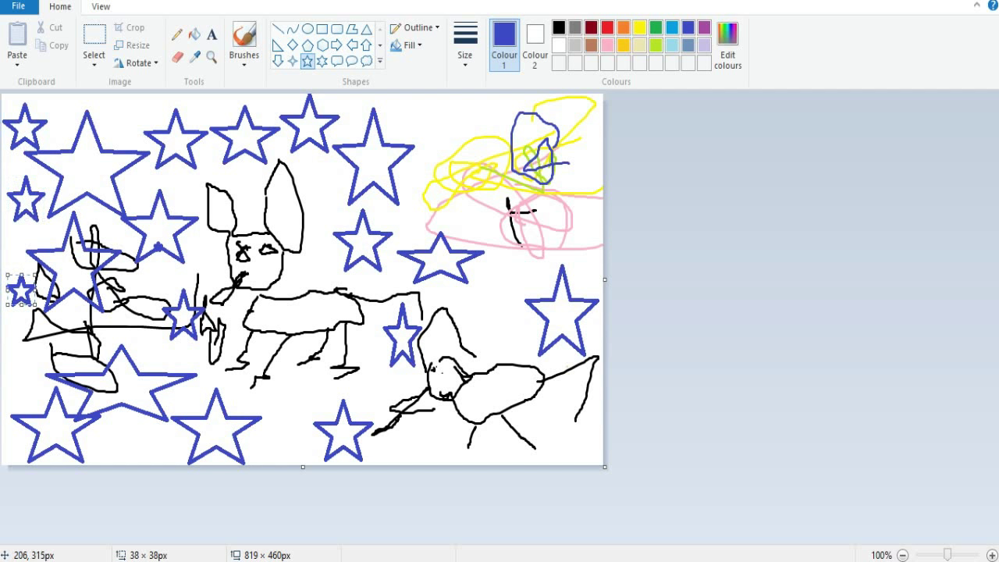
# Draw three small stars near the canvas's lower edge, about 68 × 36, 47 × 43 and 52 × 35 px.
pyautogui.moveTo(113, 443); pyautogui.dragTo(163, 471)
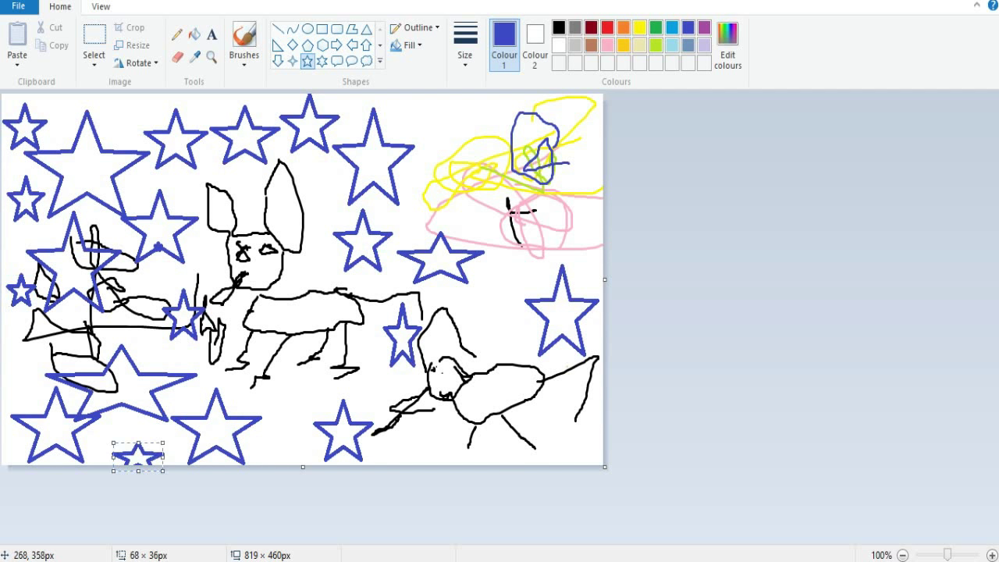
pyautogui.moveTo(277, 388); pyautogui.dragTo(310, 418)
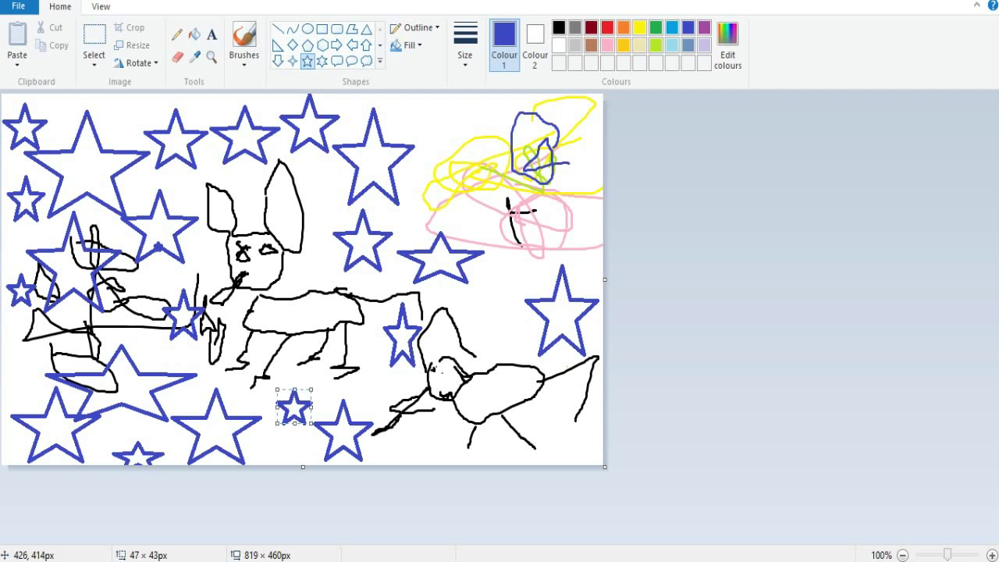
pyautogui.moveTo(418, 427); pyautogui.dragTo(458, 455)
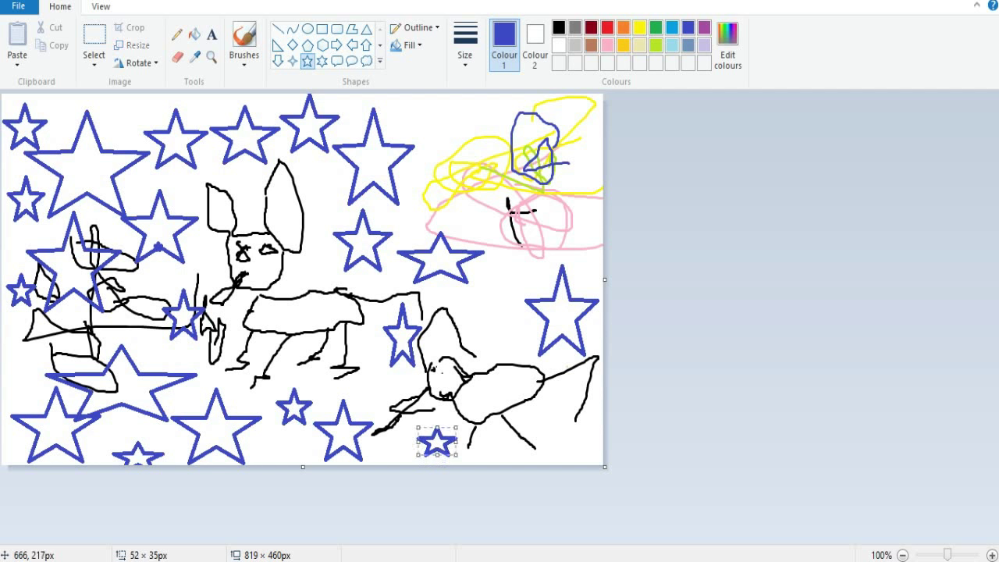
# Draw two small stars above the smaller animal's back and a 72 × 59 px one in the canvas's lower-right corner.
pyautogui.moveTo(491, 269); pyautogui.dragTo(533, 358)
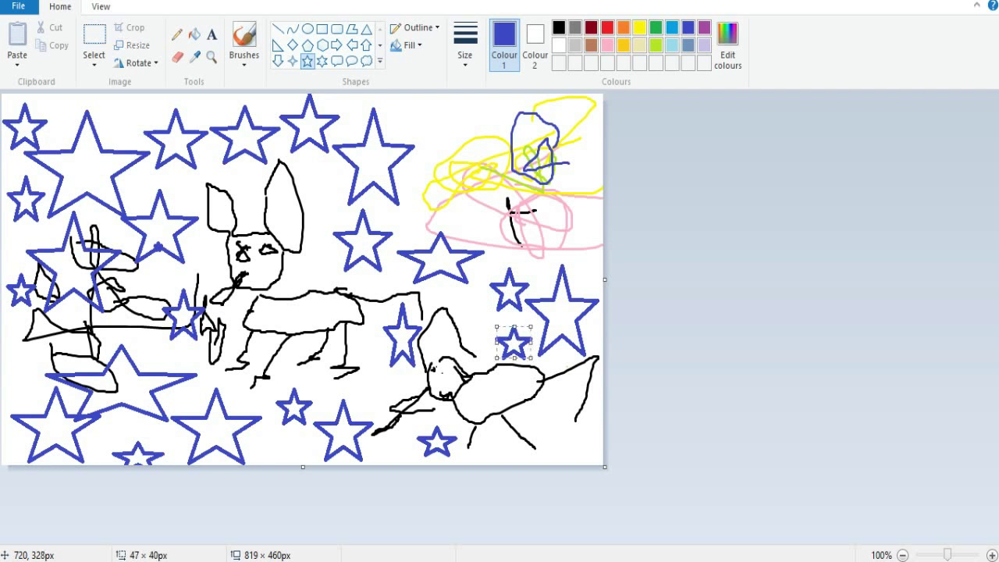
pyautogui.moveTo(534, 413); pyautogui.dragTo(587, 460)
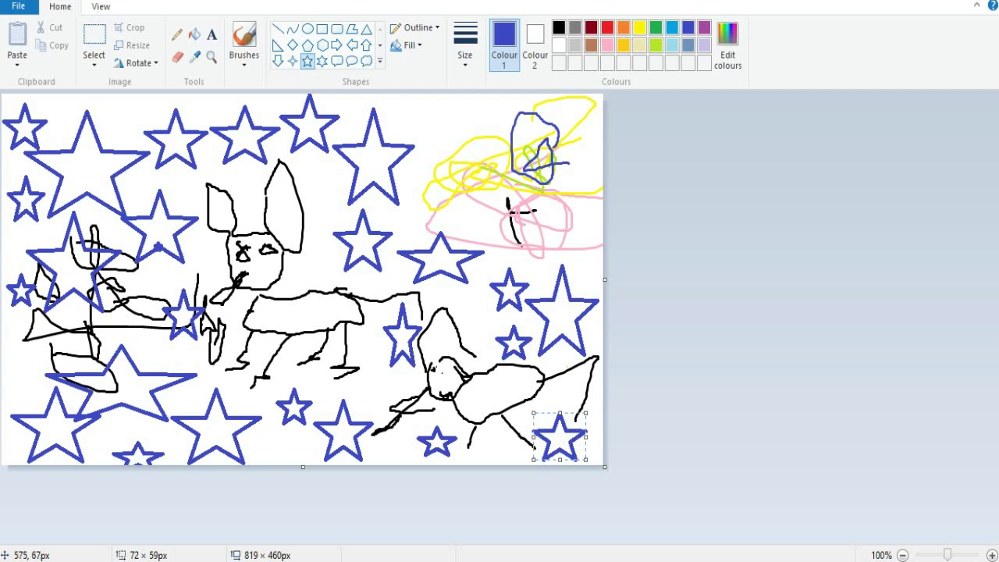
# Draw four stars around the yellow scribble: one above it and others of about 67 × 75, 83 × 68 and 71 × 63 px.
pyautogui.moveTo(418, 105); pyautogui.dragTo(536, 191)
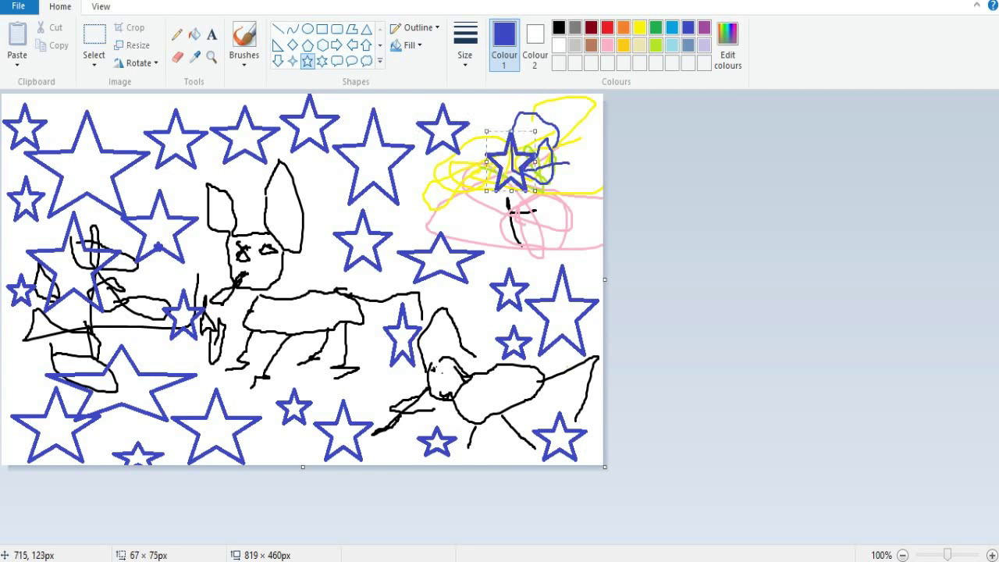
pyautogui.moveTo(435, 174); pyautogui.dragTo(495, 227)
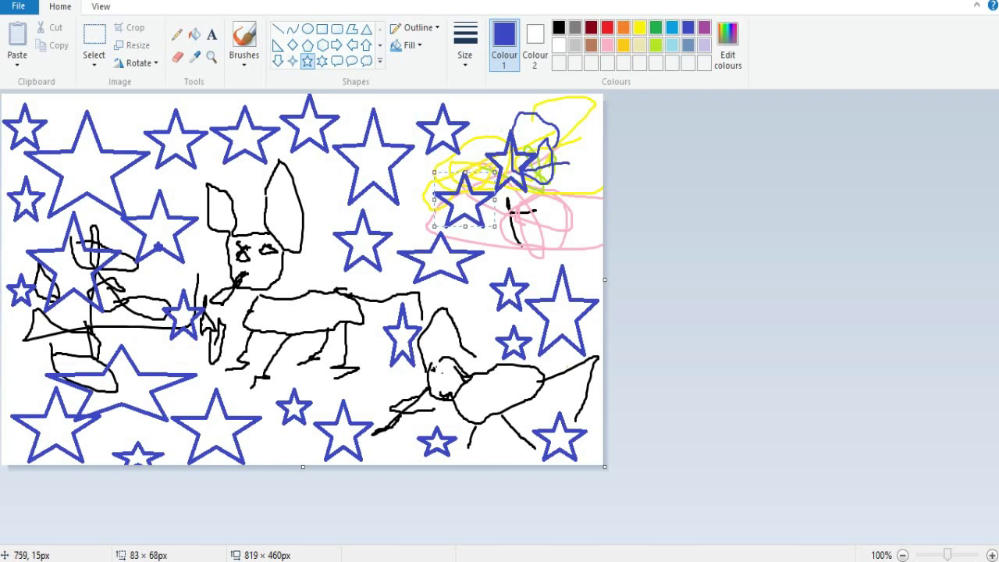
pyautogui.moveTo(561, 105); pyautogui.dragTo(611, 155)
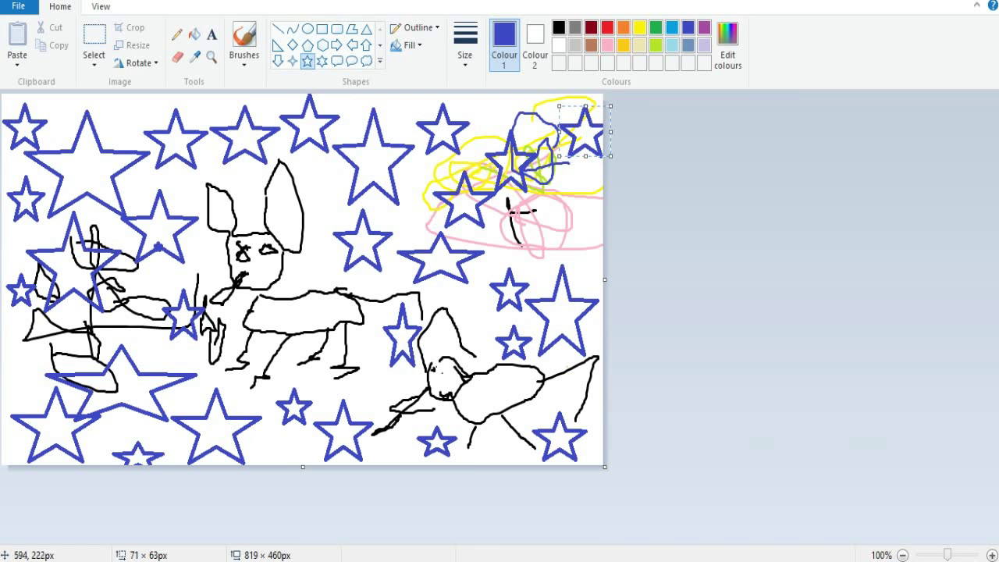
# Draw a small star above the smaller animal and three around the pink scribble, two of them about 69 × 66 and 39 × 44 px.
pyautogui.moveTo(459, 282); pyautogui.dragTo(499, 322)
pyautogui.moveTo(510, 220); pyautogui.dragTo(561, 273)
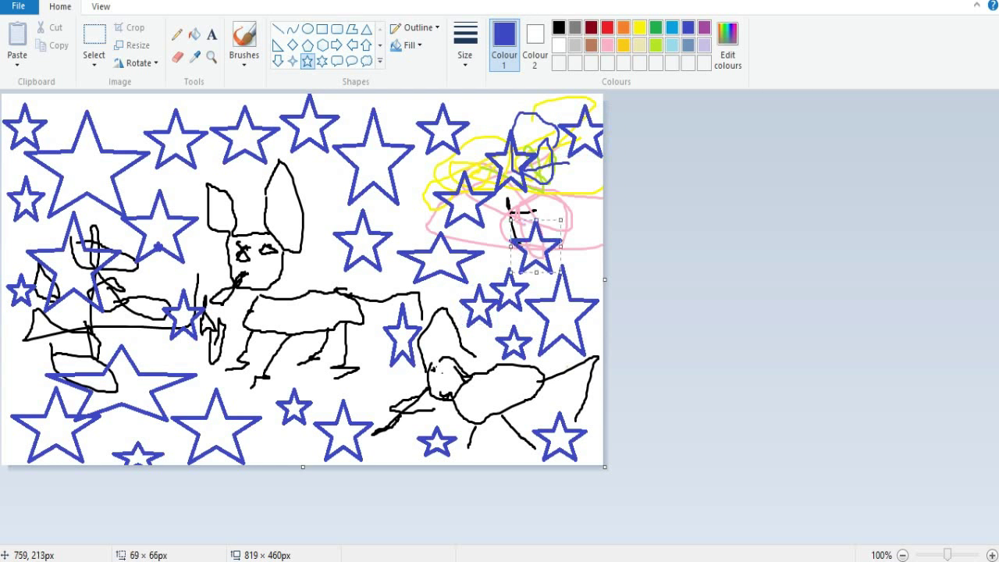
pyautogui.moveTo(553, 179); pyautogui.dragTo(606, 282)
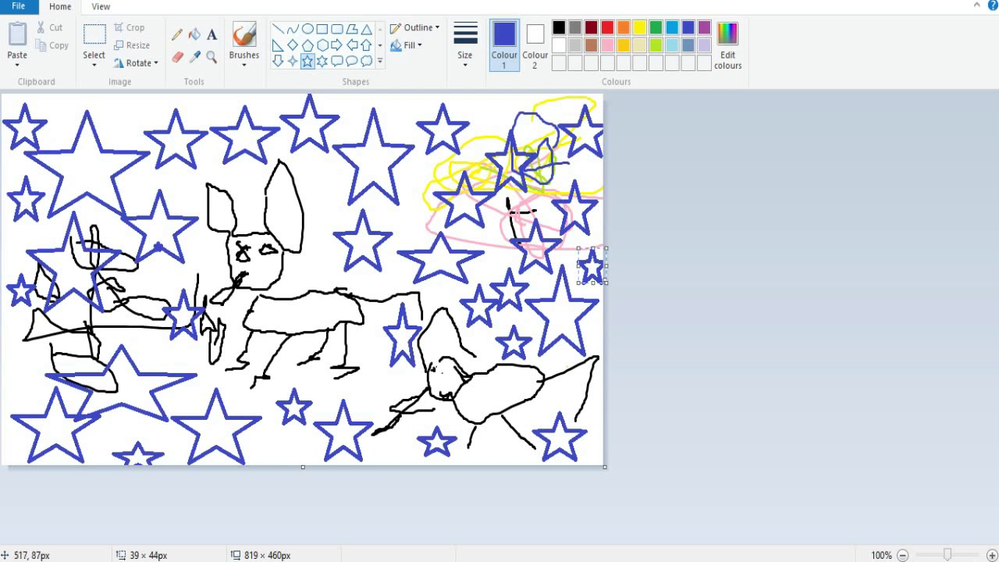
# Draw six small stars: a 54 × 54 px one beside the larger animal's ear, two in the upper row, three around the yellow and pink scribbles.
pyautogui.moveTo(309, 171); pyautogui.dragTo(351, 216)
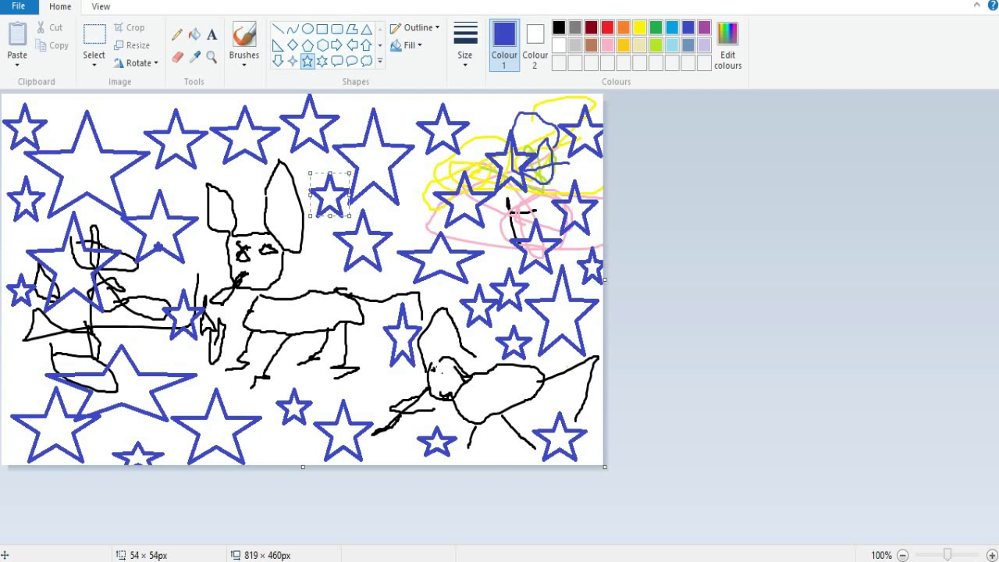
pyautogui.click(401, 97)
pyautogui.moveTo(380, 100); pyautogui.dragTo(426, 134)
pyautogui.moveTo(473, 112); pyautogui.dragTo(525, 145)
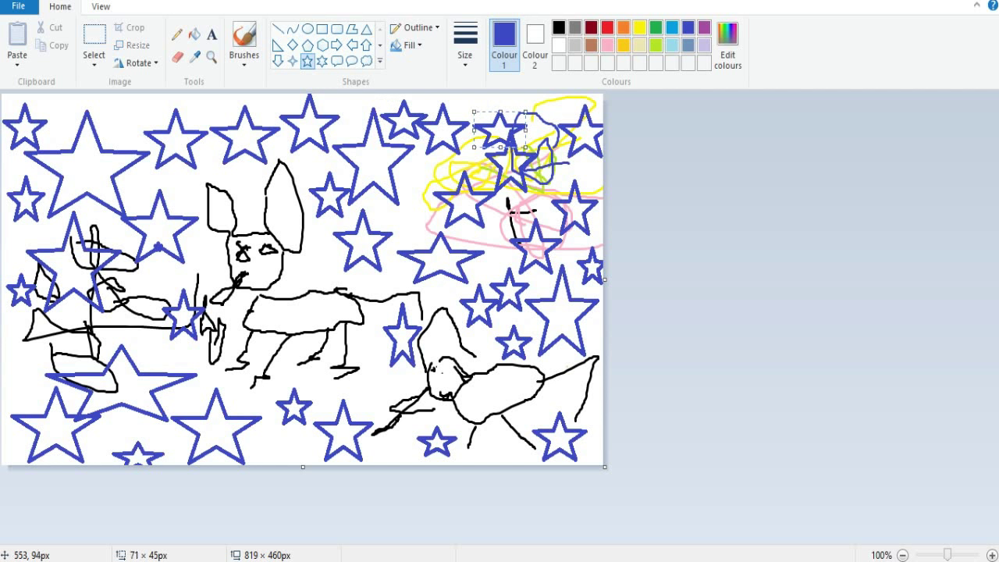
pyautogui.moveTo(408, 169); pyautogui.dragTo(514, 262)
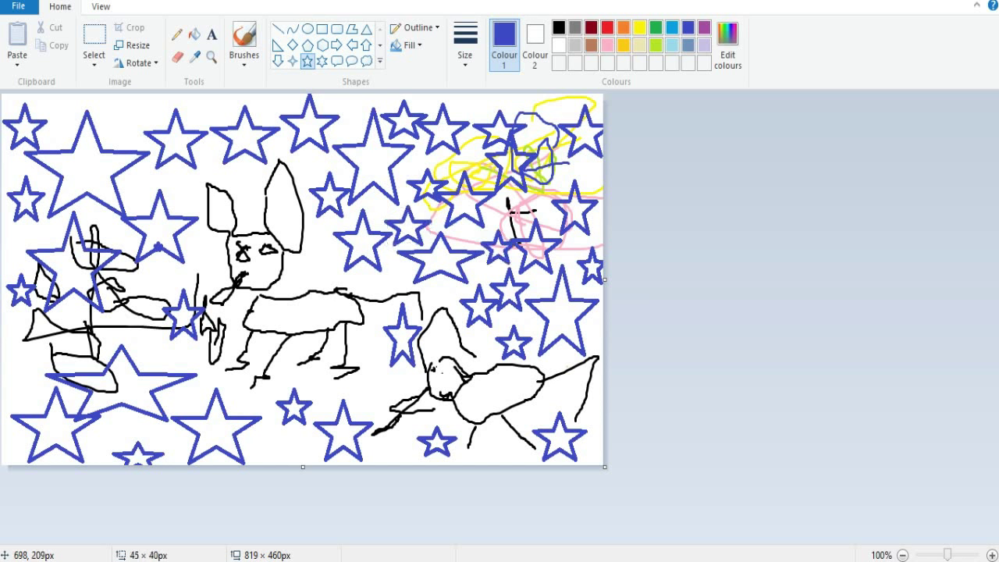
# Draw a 26 × 33 px star inside the rightmost large star and a 27 × 23 px one inside the smaller animal's body, dismissing the antivirus notification.
pyautogui.moveTo(556, 301); pyautogui.dragTo(576, 327)
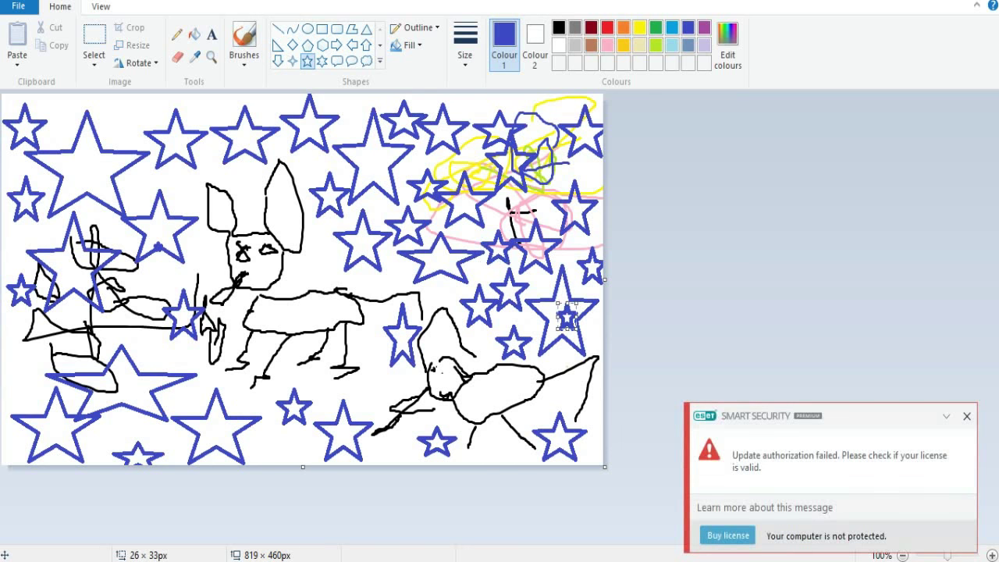
pyautogui.click(967, 417)
pyautogui.moveTo(482, 381); pyautogui.dragTo(503, 399)
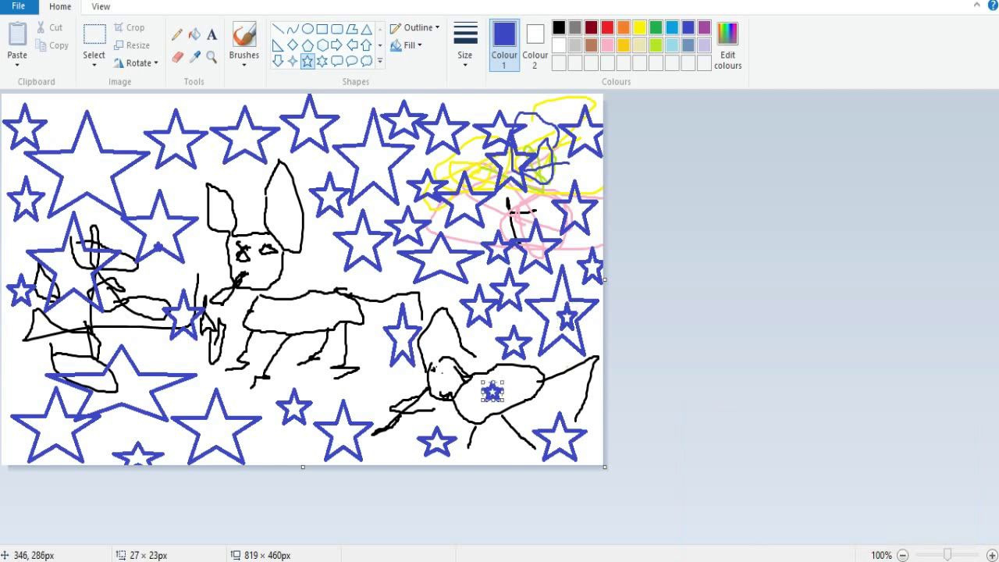
# Draw three tiny stars inside the larger animal's body and four below it, three of them about 56 × 28, 29 × 25 and 59 × 40 px.
pyautogui.moveTo(263, 312); pyautogui.dragTo(392, 408)
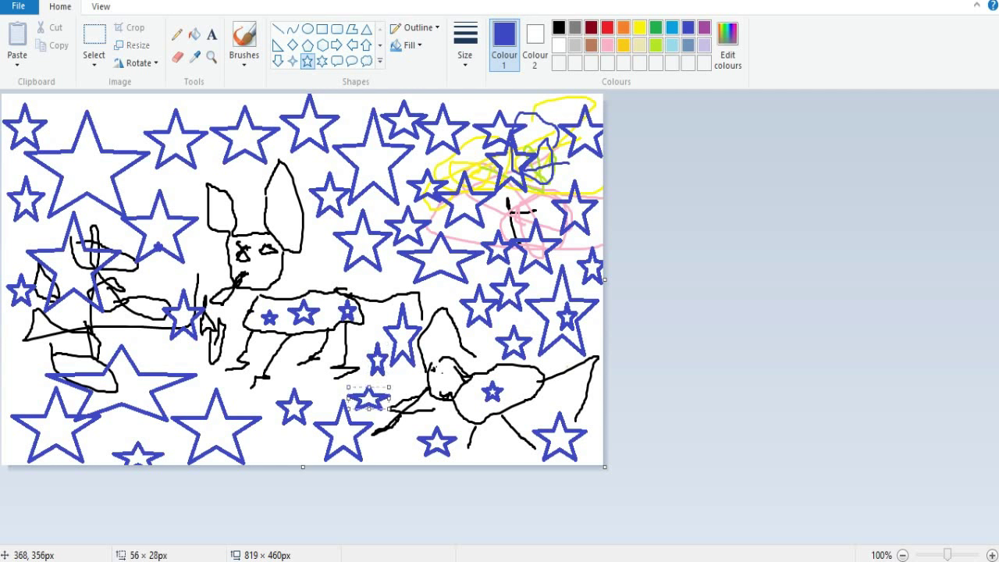
pyautogui.moveTo(313, 387); pyautogui.dragTo(333, 406)
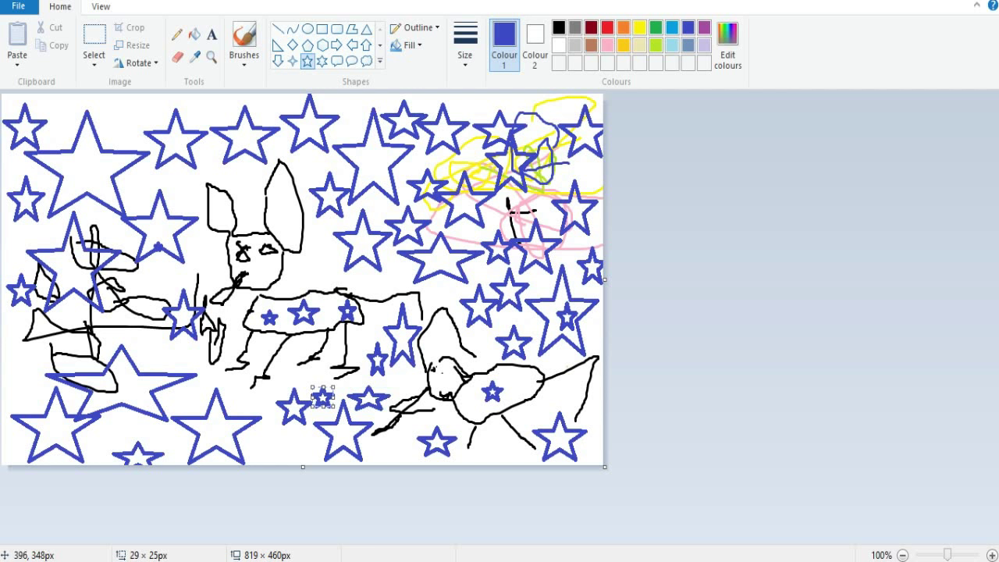
pyautogui.moveTo(267, 422); pyautogui.dragTo(310, 455)
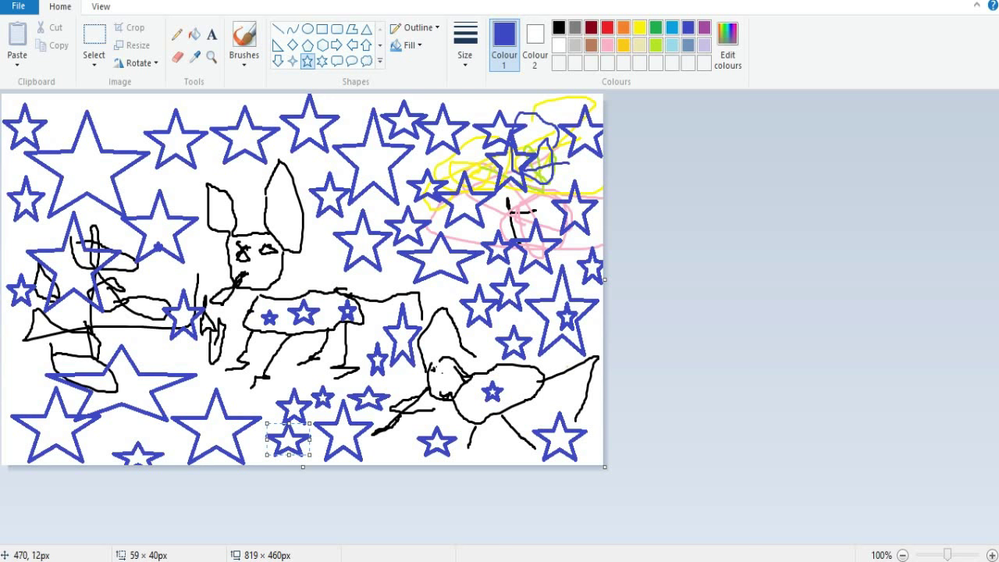
# Draw a star overlapping the one above the larger animal's tail; draw an 80 × 77 px star over the smaller animal's ear and delete it.
pyautogui.moveTo(94, 561)
pyautogui.moveTo(349, 211); pyautogui.dragTo(498, 364)
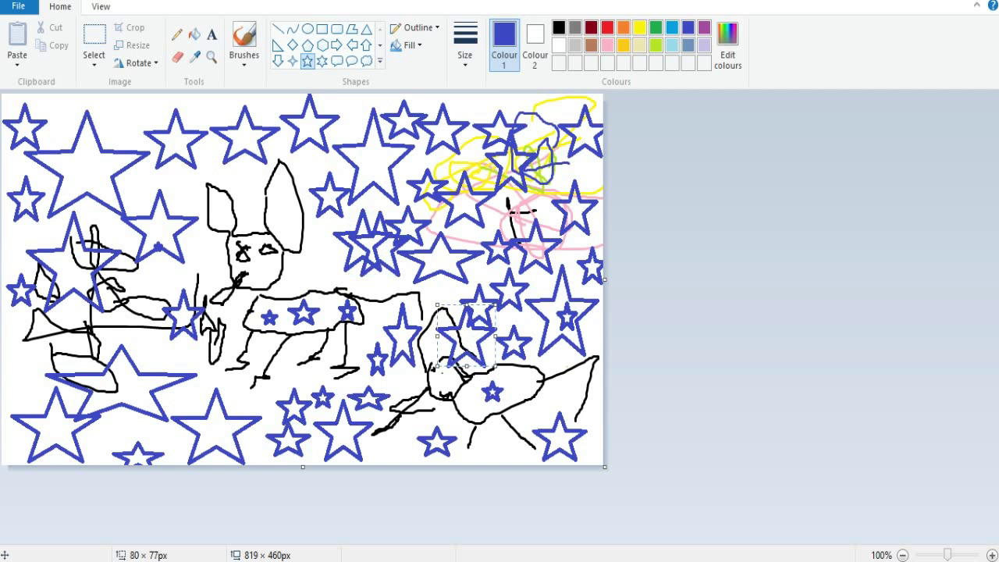
pyautogui.press('Delete')
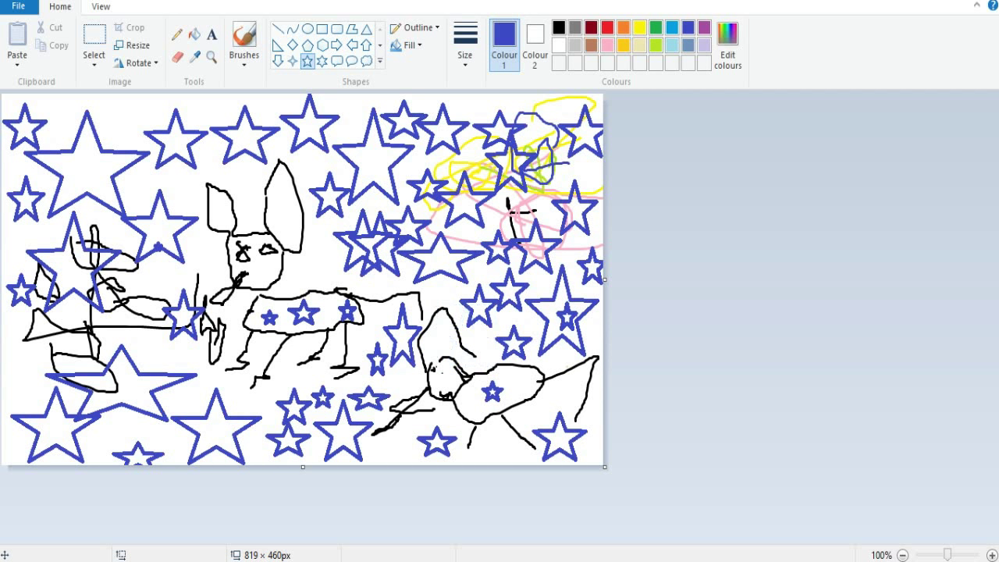